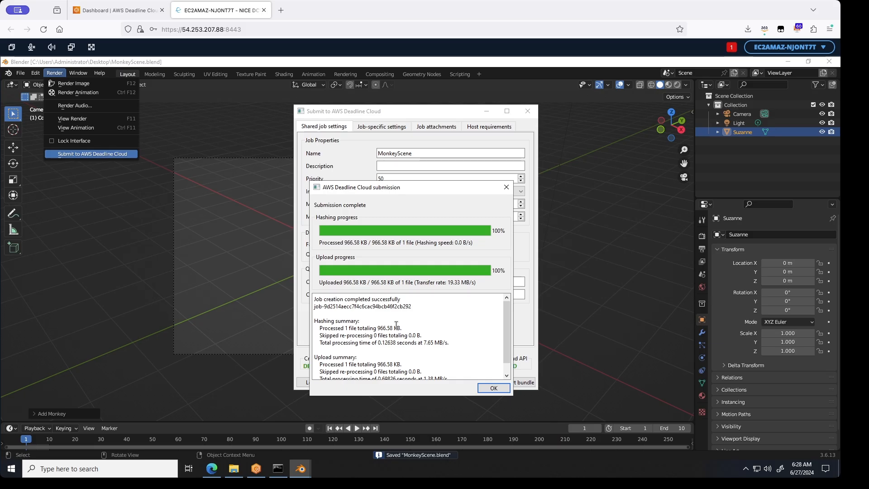
Step: Close the completed job submission report and switch to the AWS Deadline Cloud monitor, maximizing its window
left_click(493, 386)
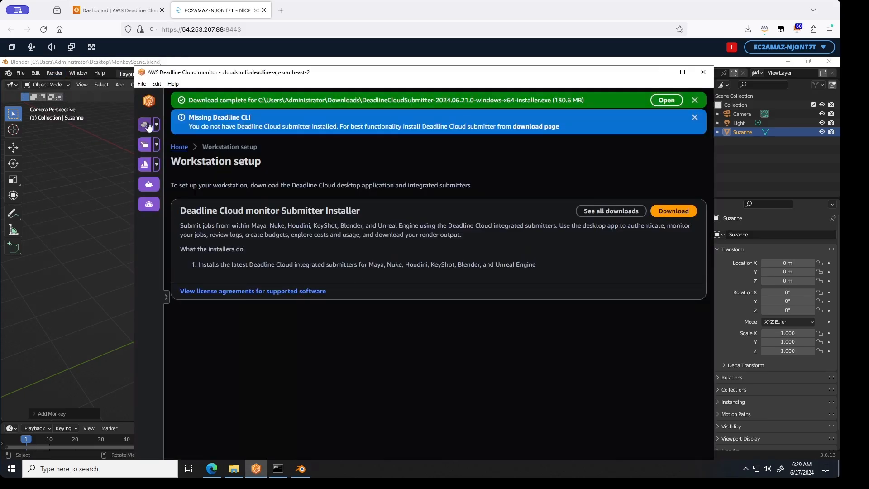
left_click(271, 255)
left_click(683, 73)
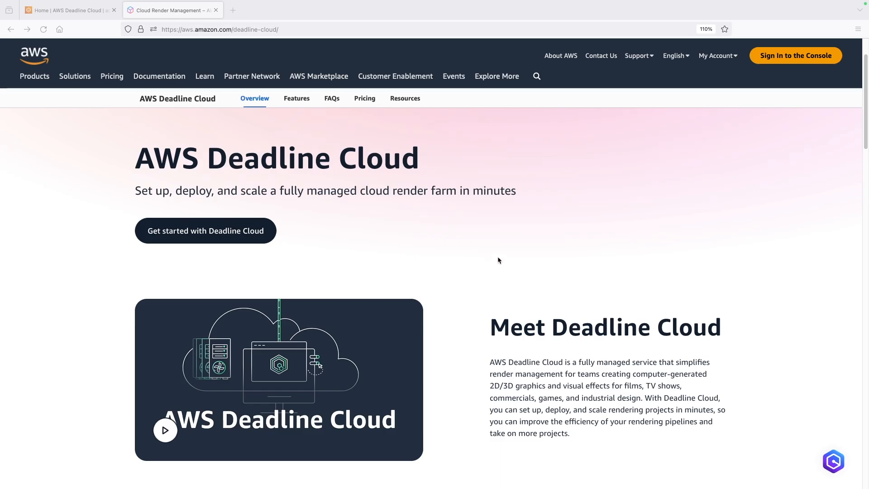
Step: Read through the AWS Deadline Cloud product overview page down to its Set up information
scroll(501, 261, "down", 1)
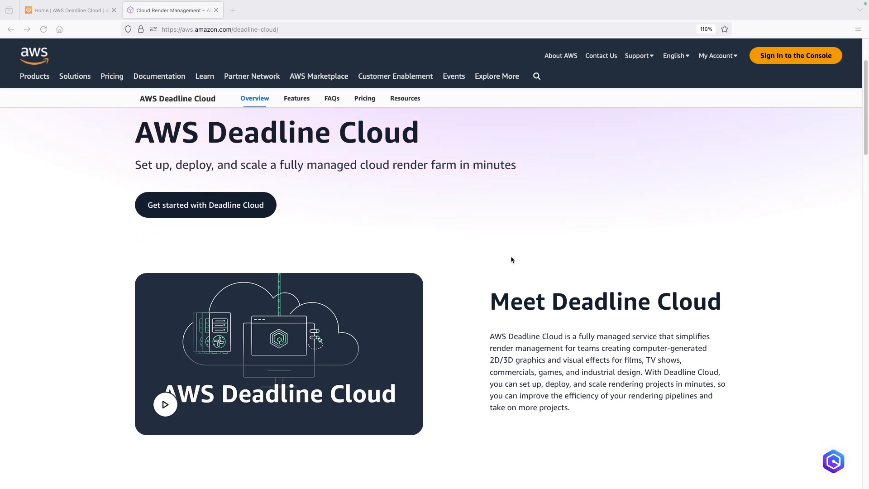
scroll(510, 258, "up", 1)
scroll(509, 257, "down", 5)
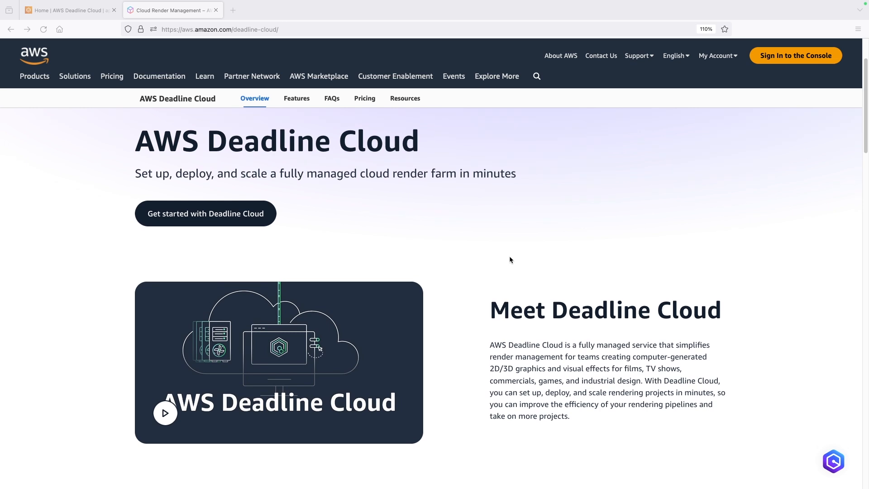
scroll(504, 256, "down", 9)
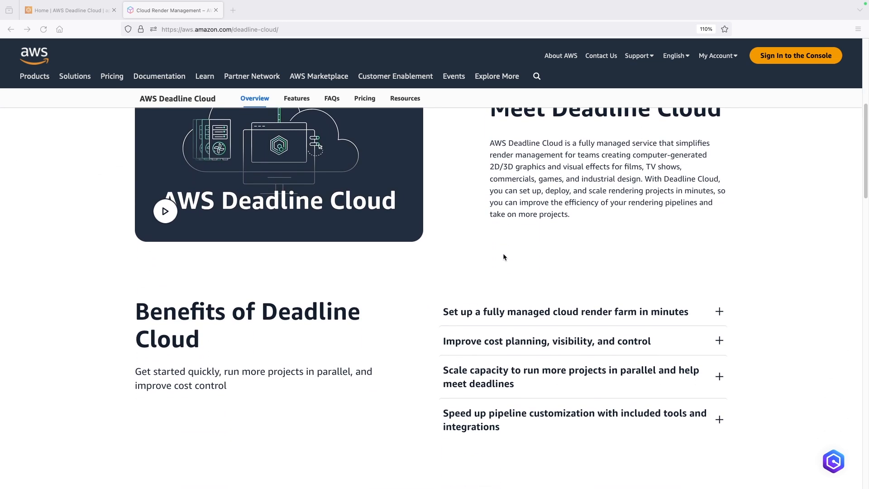
scroll(502, 257, "down", 4)
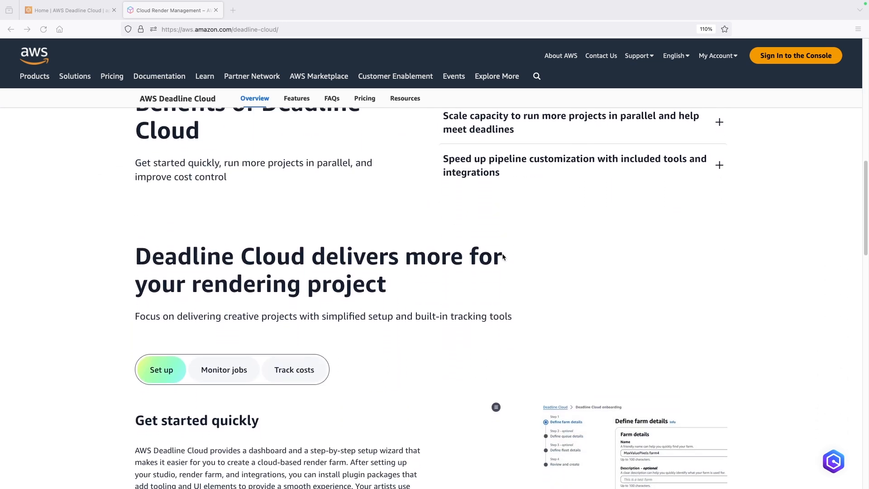
scroll(502, 257, "down", 1)
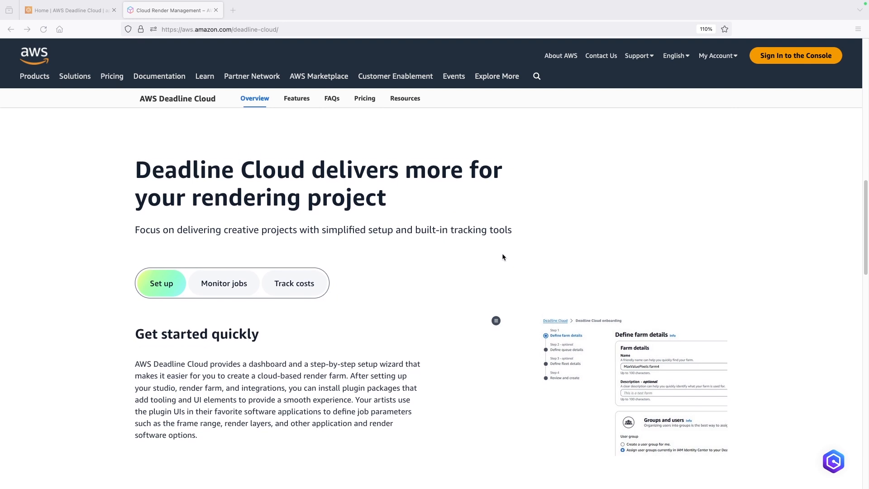
scroll(502, 257, "down", 1)
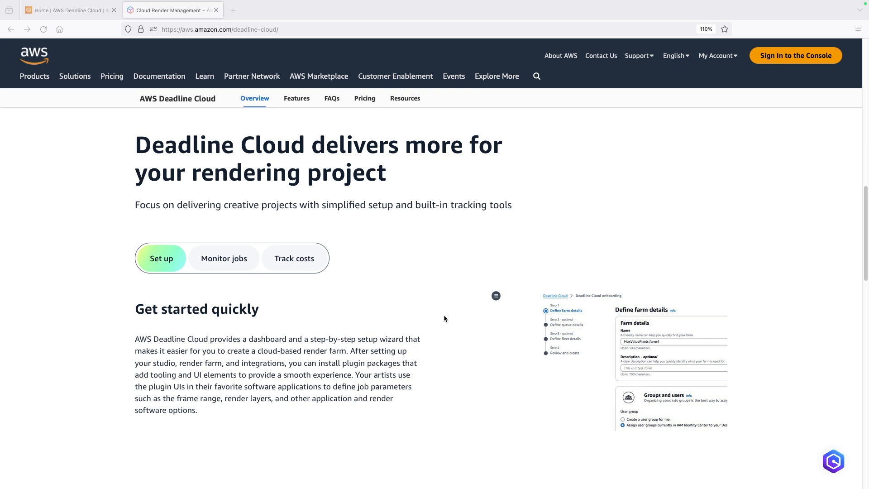
scroll(443, 318, "down", 1)
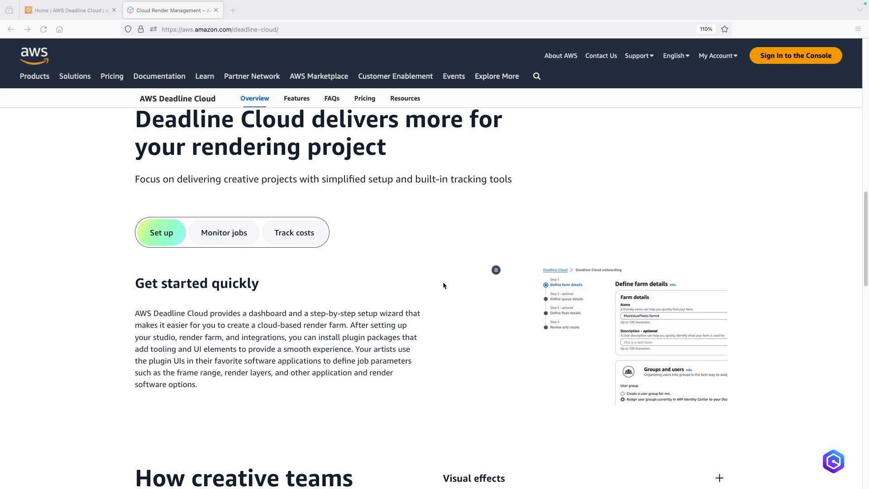
scroll(444, 281, "down", 2)
scroll(441, 282, "up", 2)
scroll(441, 281, "down", 1)
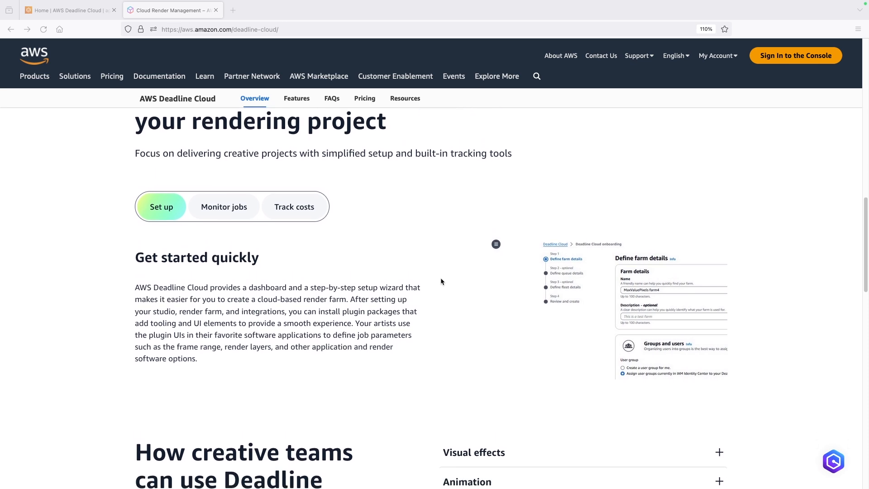
scroll(441, 281, "up", 1)
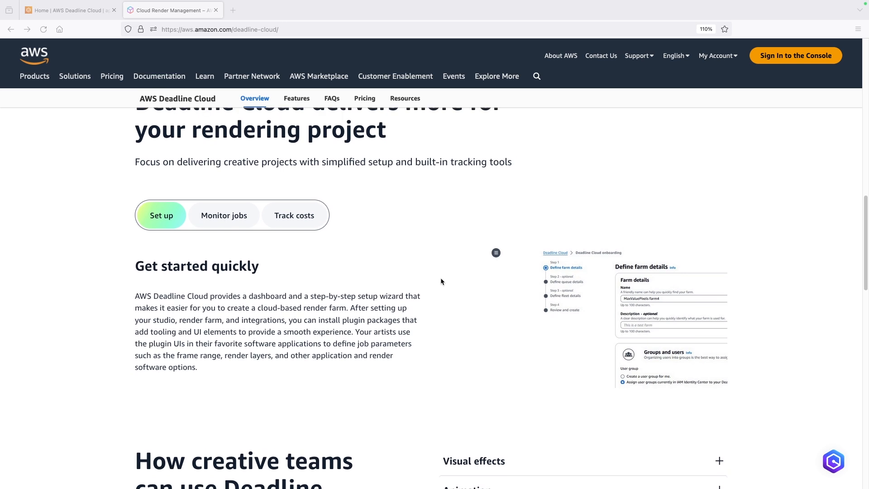
scroll(441, 281, "up", 1)
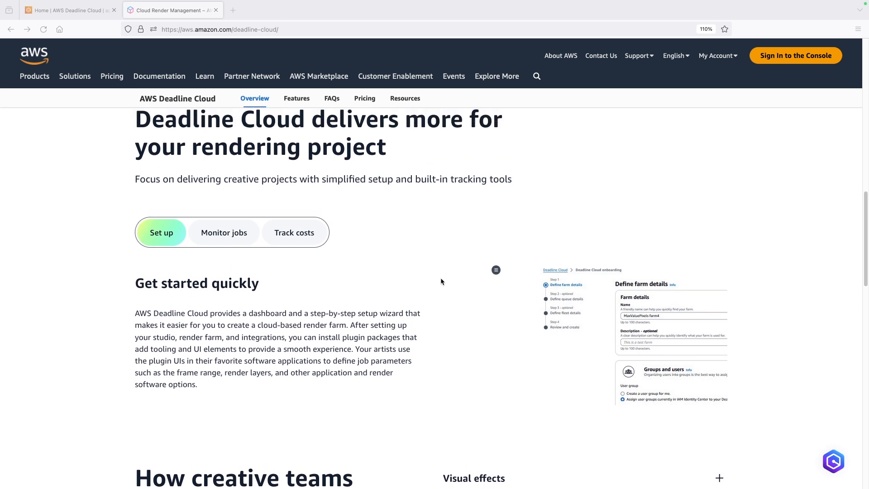
scroll(441, 282, "down", 1)
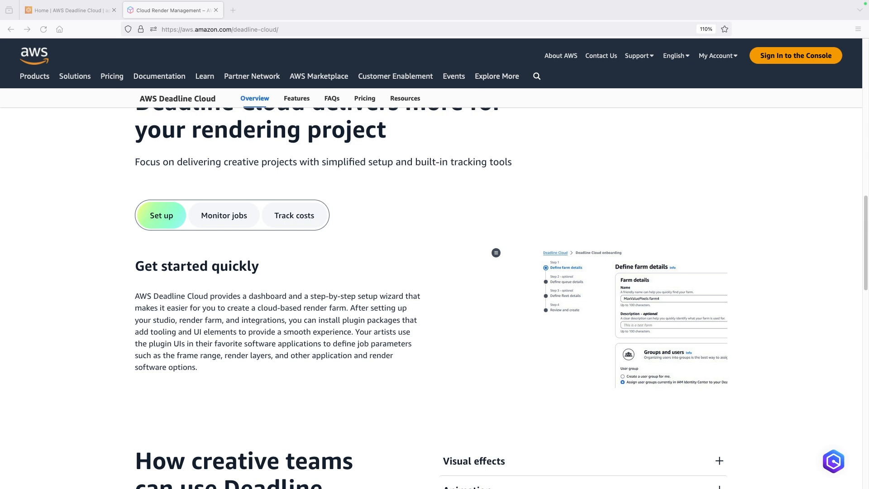
scroll(468, 249, "down", 1)
scroll(468, 249, "up", 2)
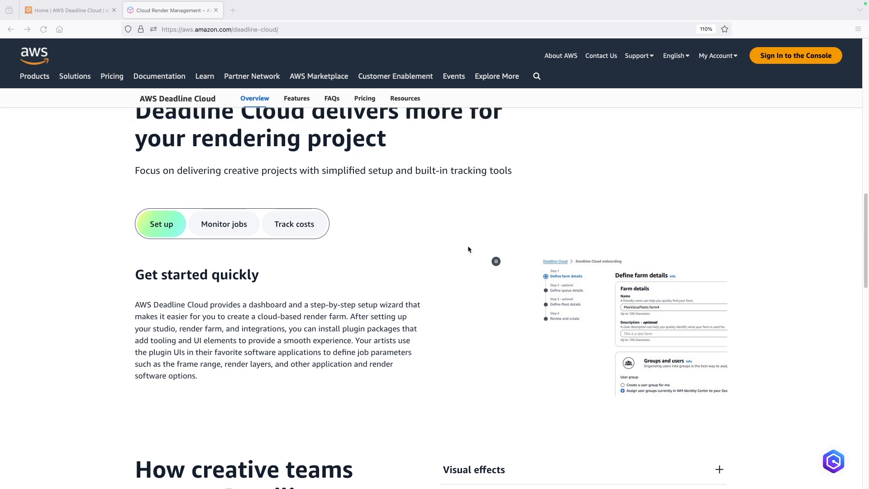
scroll(468, 249, "up", 2)
scroll(453, 244, "down", 2)
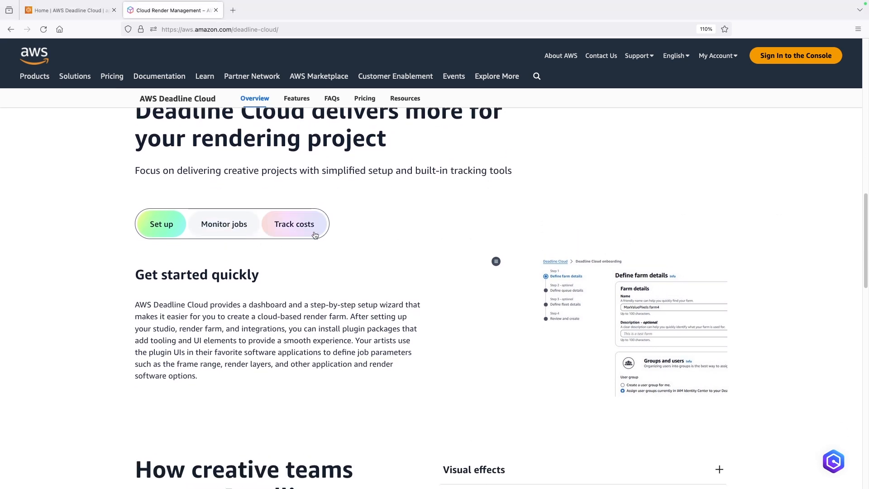
Step: Review the Monitor jobs and Track costs descriptions and the section on how creative teams use Deadline Cloud
left_click(240, 230)
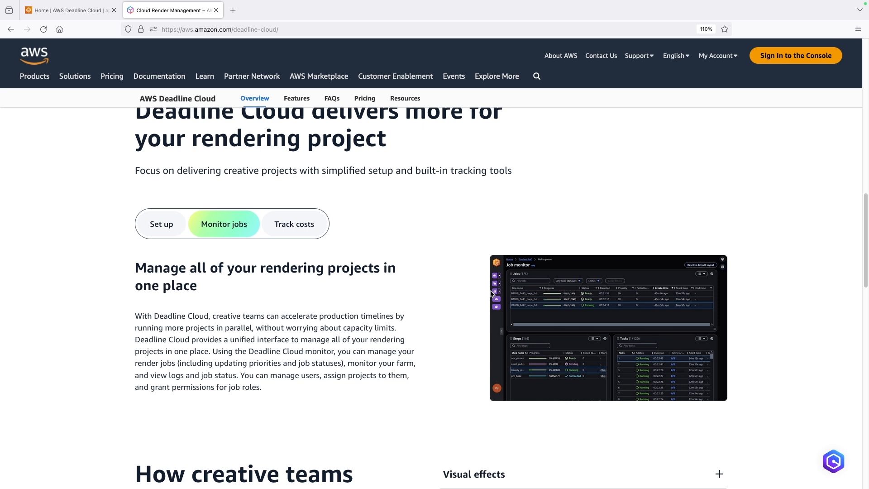
scroll(426, 252, "down", 1)
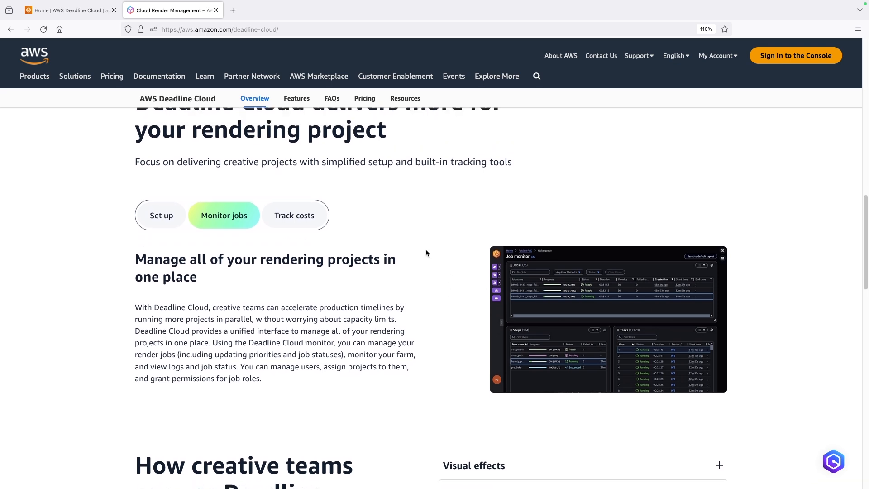
left_click(322, 225)
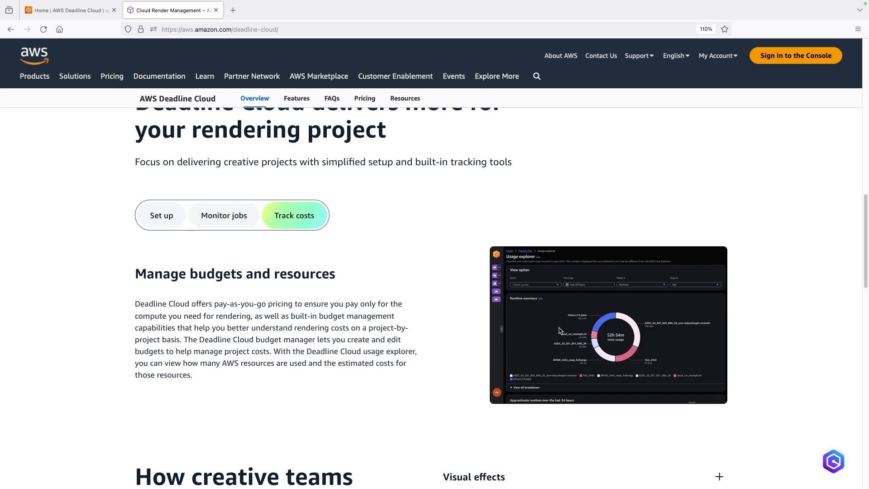
scroll(441, 305, "down", 2)
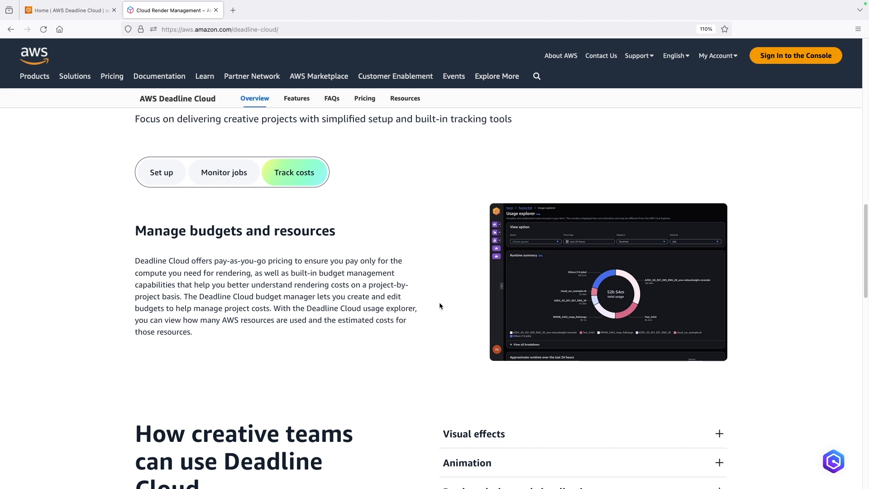
scroll(446, 309, "down", 5)
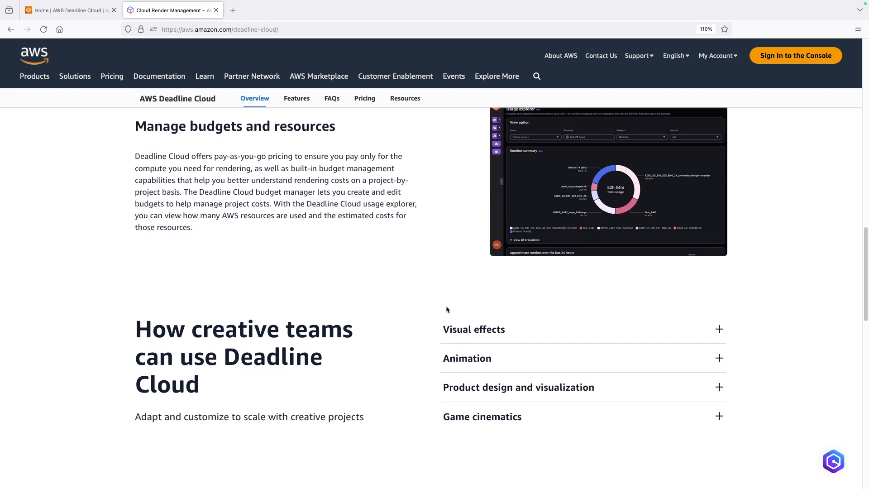
scroll(446, 309, "down", 2)
scroll(375, 315, "up", 2)
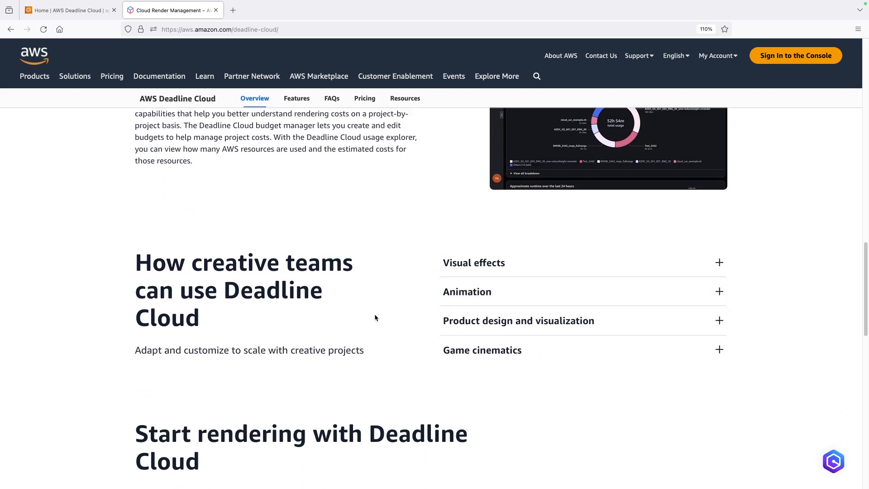
Step: Switch to the AWS console and search its services for "deadline cloud"
left_click(69, 11)
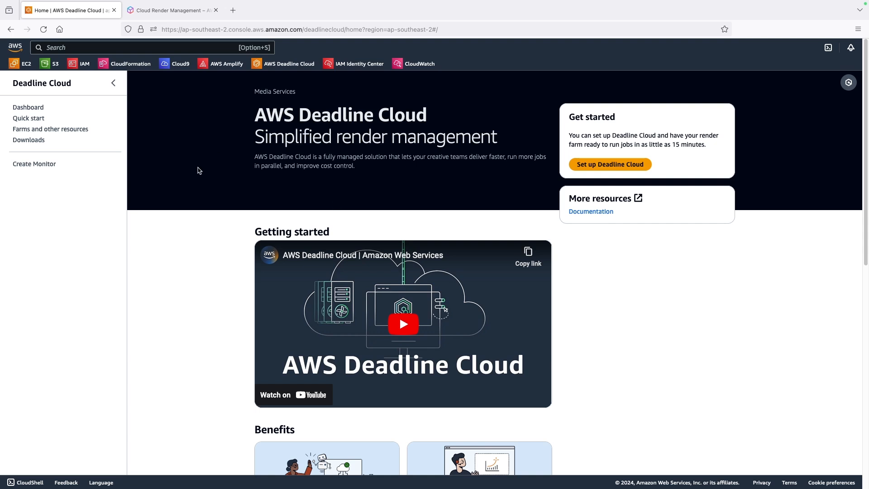
left_click(115, 51)
type("deadline cloud")
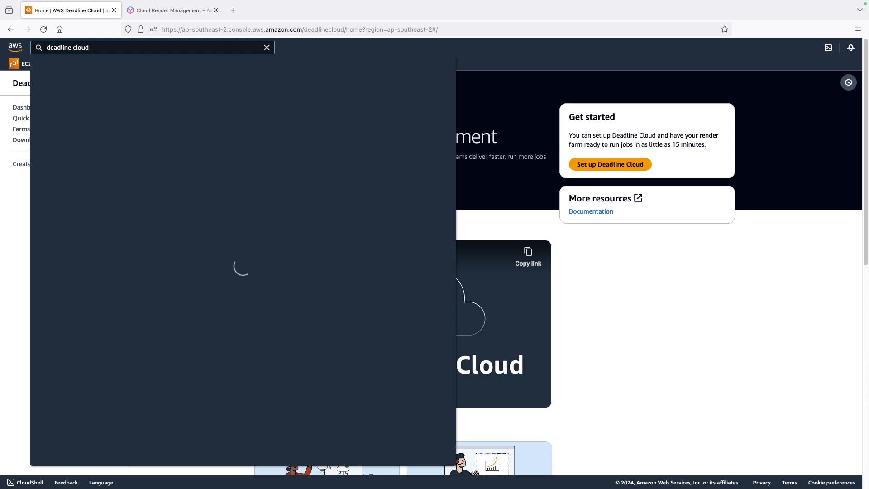
left_click(537, 213)
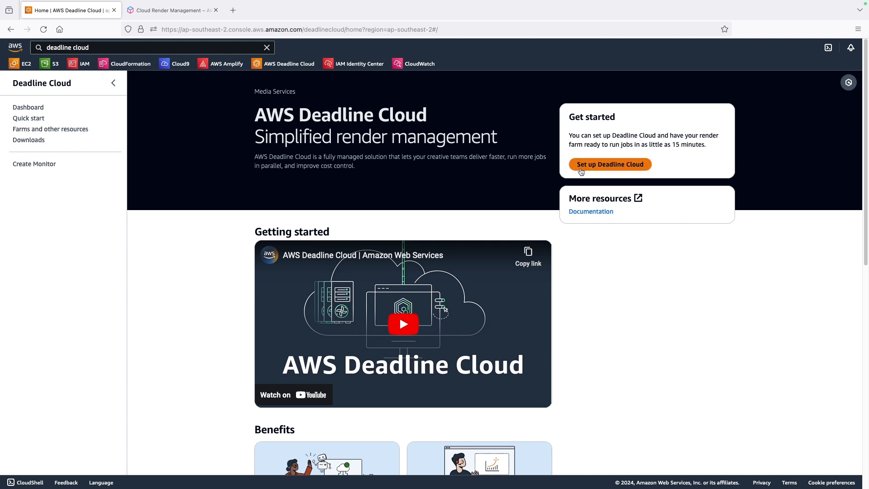
Step: Start the Deadline Cloud setup wizard and advance to the Set up monitor stage
left_click(623, 166)
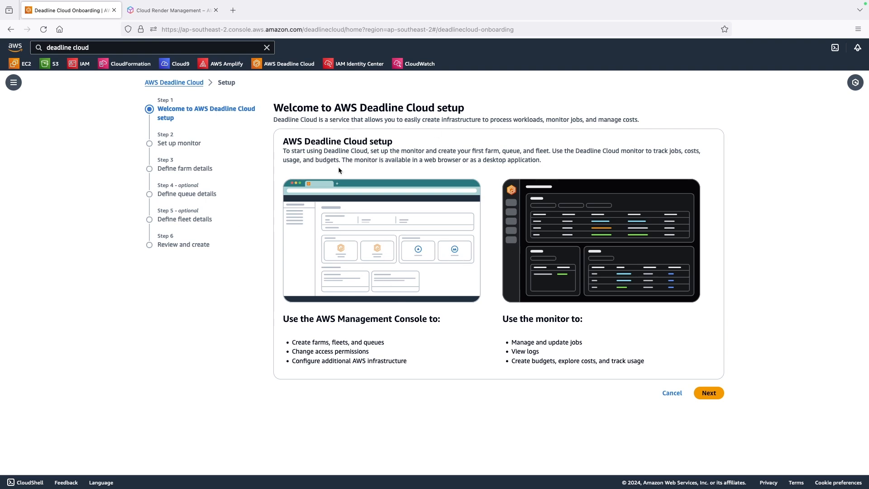
left_click(707, 393)
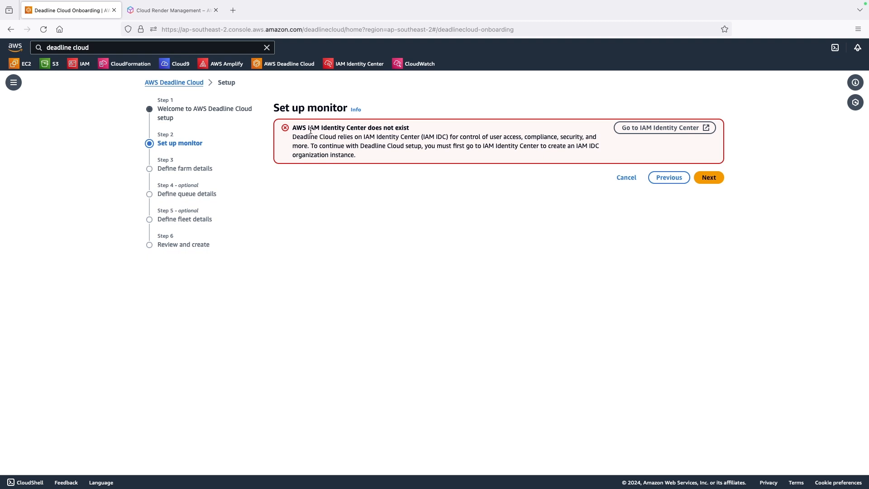
left_click_drag(327, 128, 394, 129)
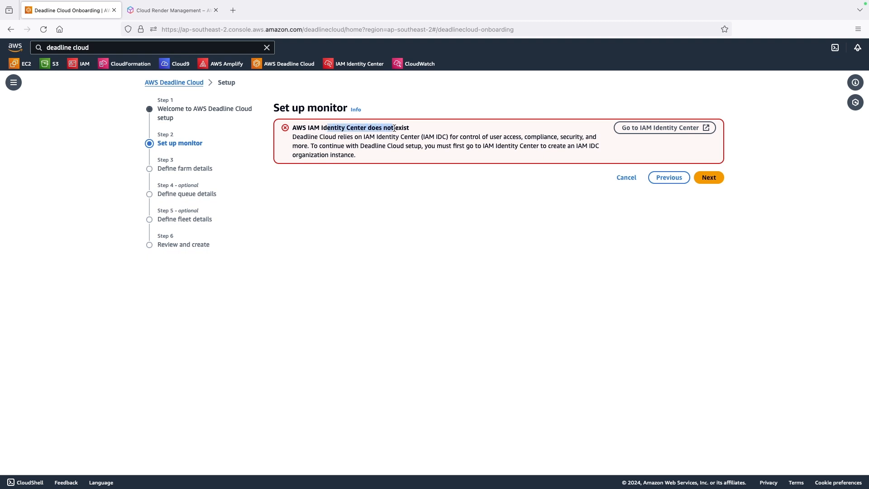
left_click(409, 132)
Step: Open IAM Identity Center in a new browser tab and enable its organization instance
right_click(707, 129)
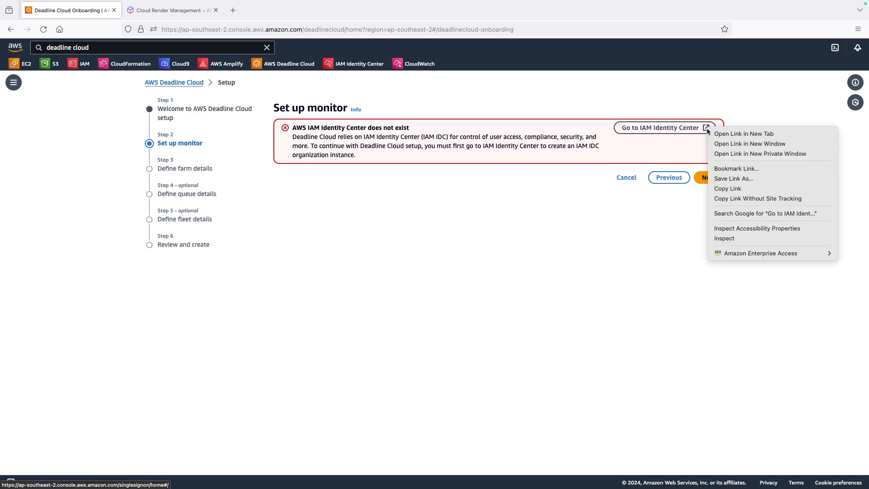
left_click(738, 134)
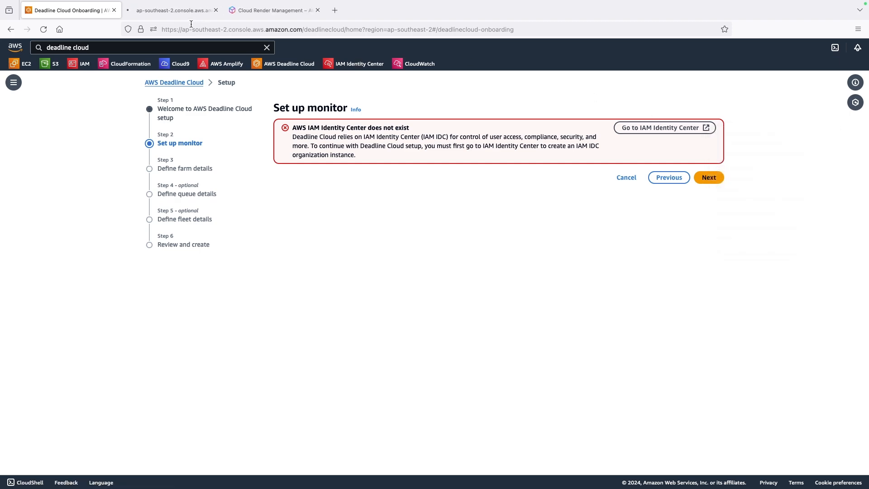
left_click(170, 10)
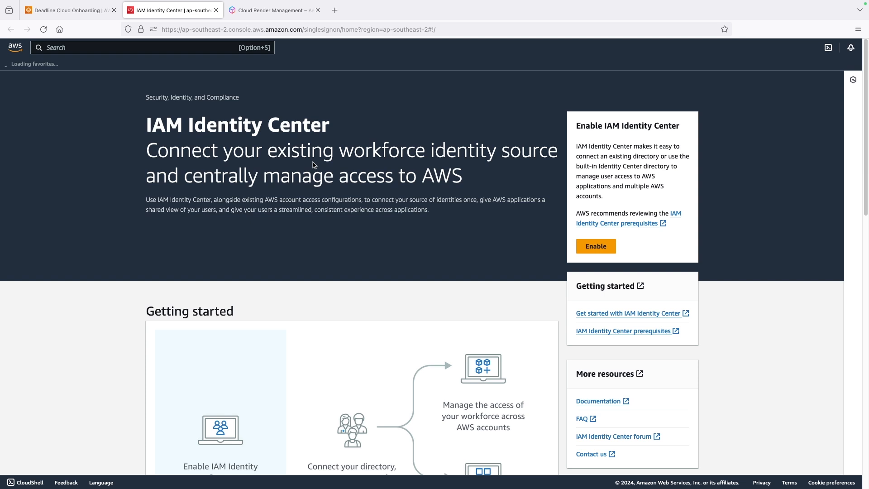
left_click(596, 247)
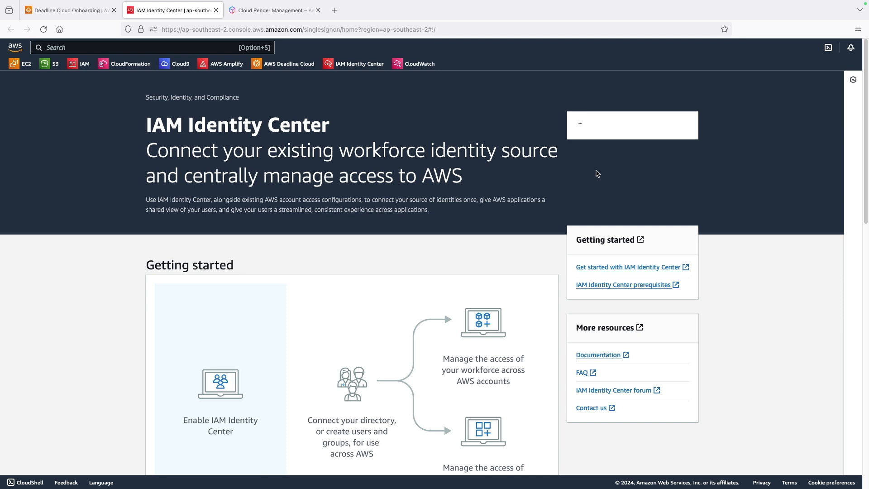
scroll(515, 246, "down", 3)
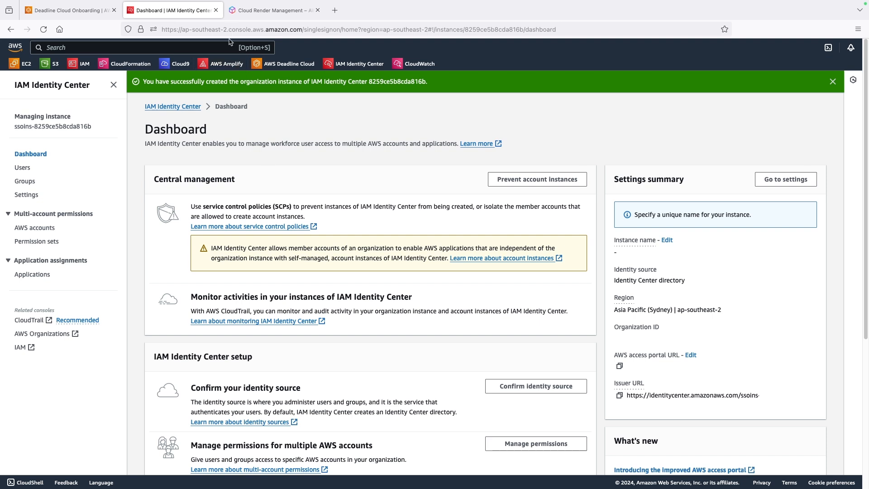
Step: Return to the Deadline Cloud setup, reload it and advance to the Set up monitor stage again
left_click(95, 15)
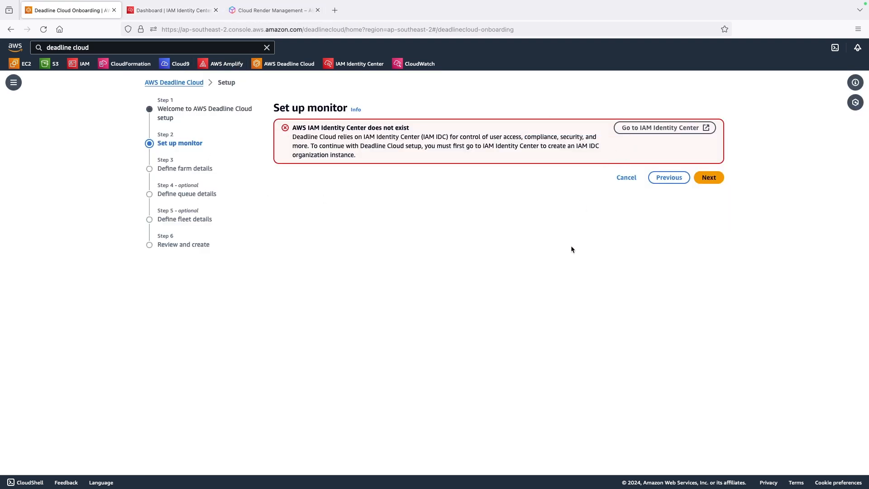
key("super+r")
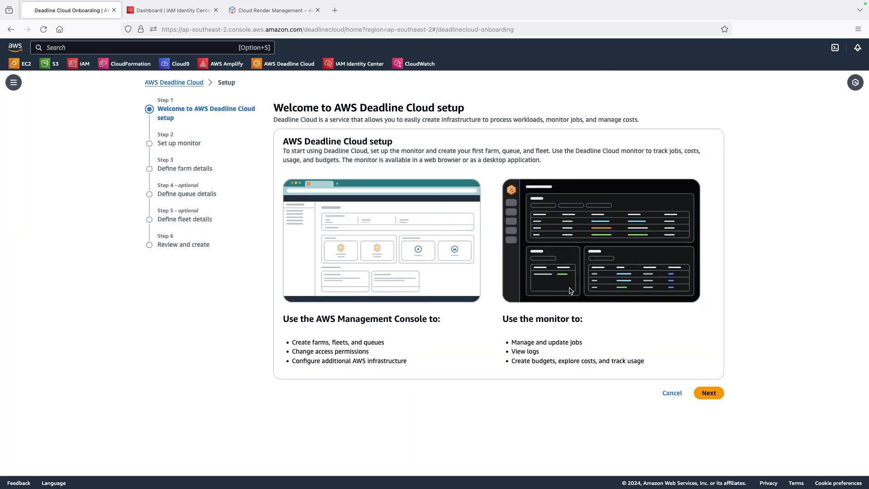
left_click(698, 393)
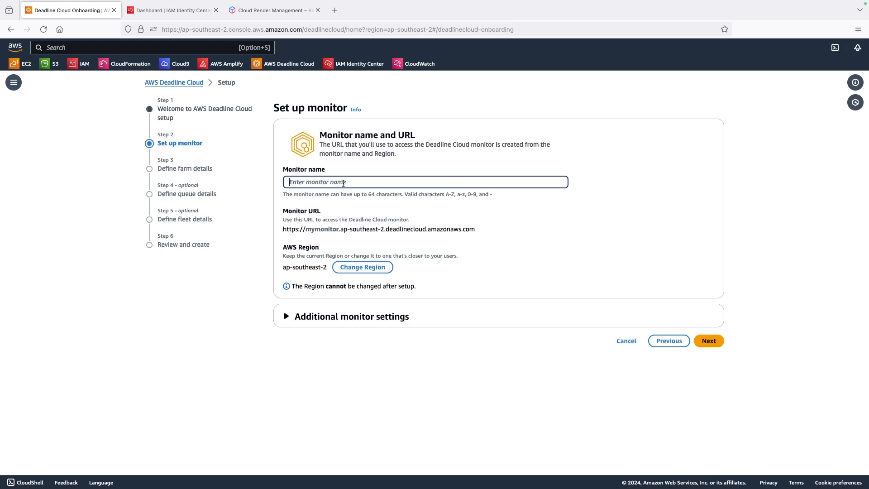
Step: Name the monitor CloudStudio-Deadline
type("CloudSdu")
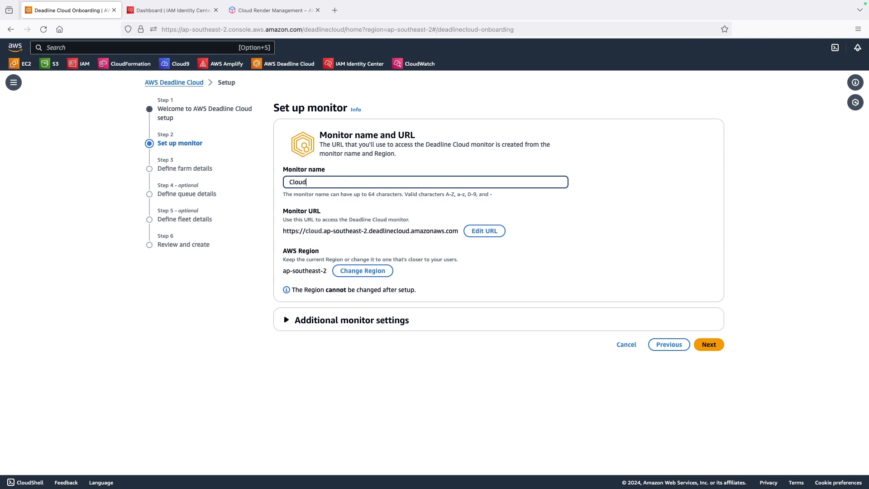
key("BackSpace")
type("tu")
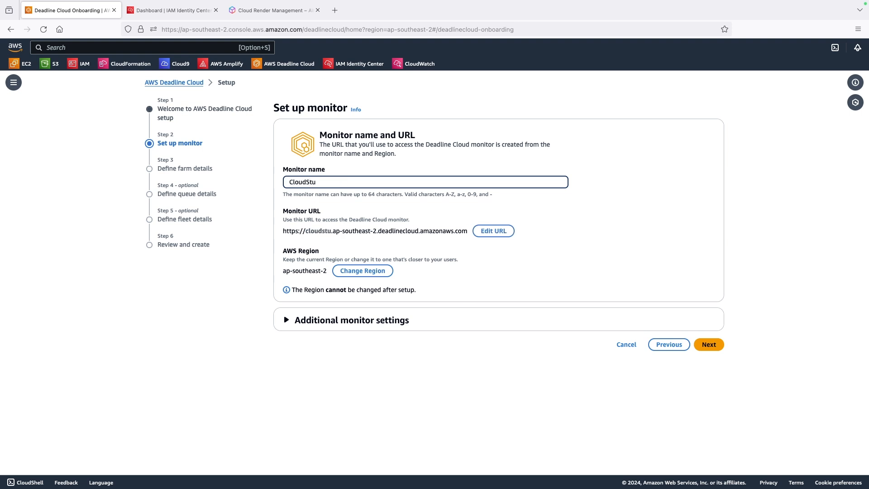
type("dio-")
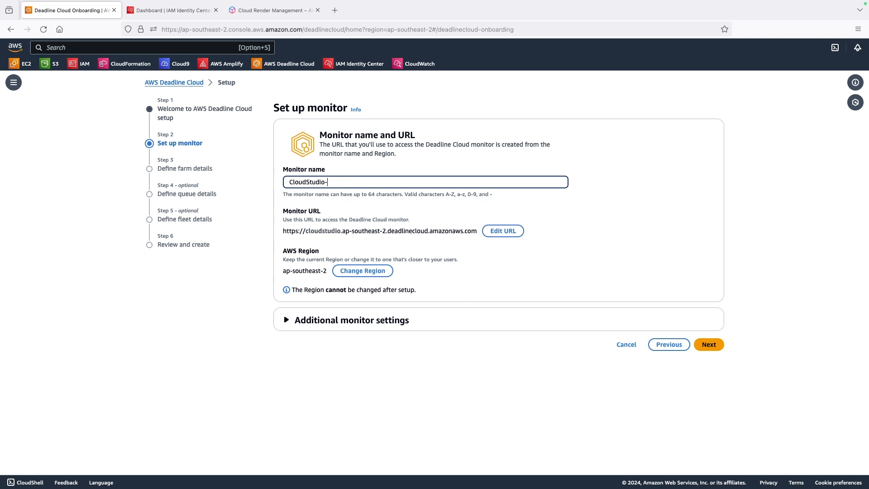
type("DeadlineCloud")
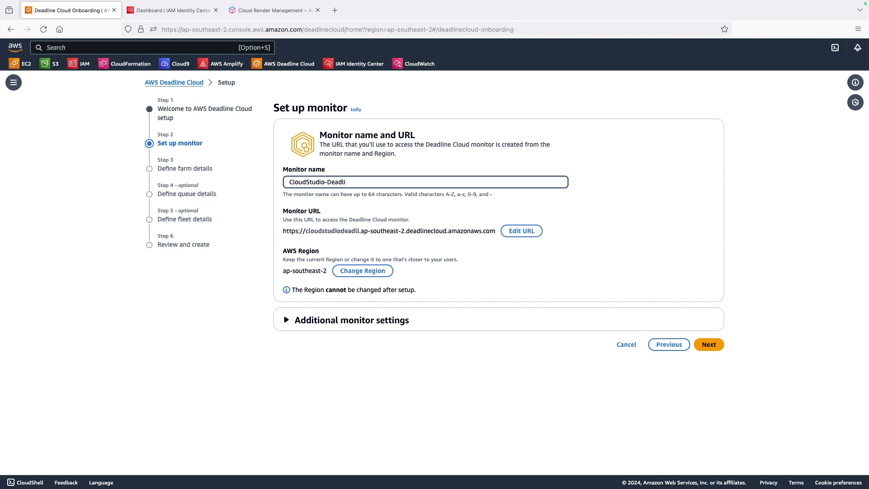
key("BackSpace")
key("BackSpace")
key("BackSpace")
key("BackSpace")
key("BackSpace")
key("BackSpace")
key("BackSpace")
key("BackSpace")
key("BackSpace")
key("BackSpace")
key("BackSpace")
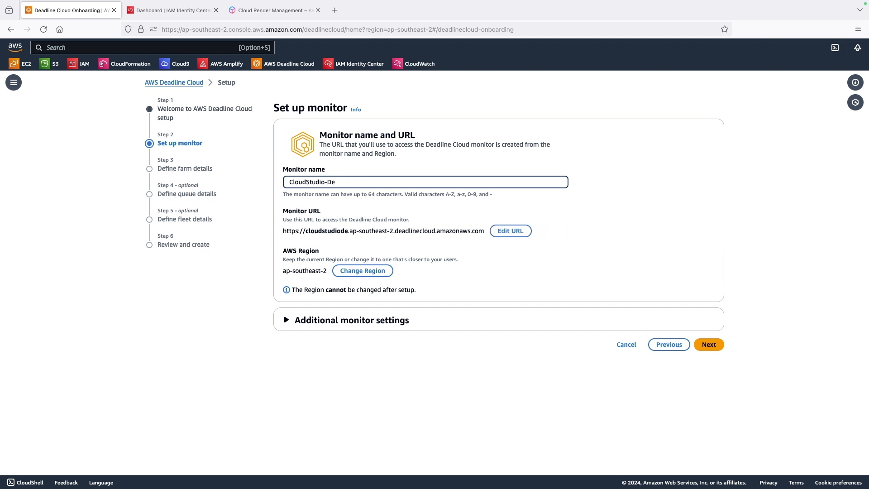
type("adline")
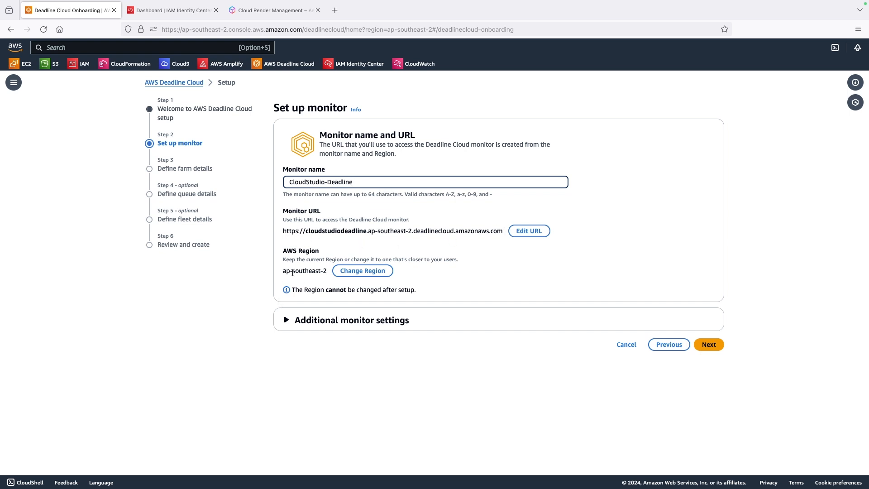
Step: Look through the AWS Regions offered for the monitor in Europe and North America, then close the region chooser without changing the Region
left_click(384, 272)
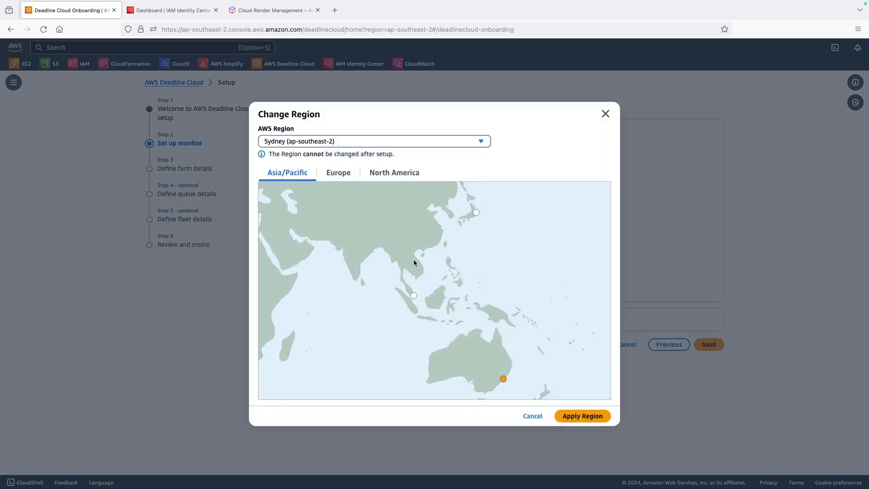
left_click(346, 175)
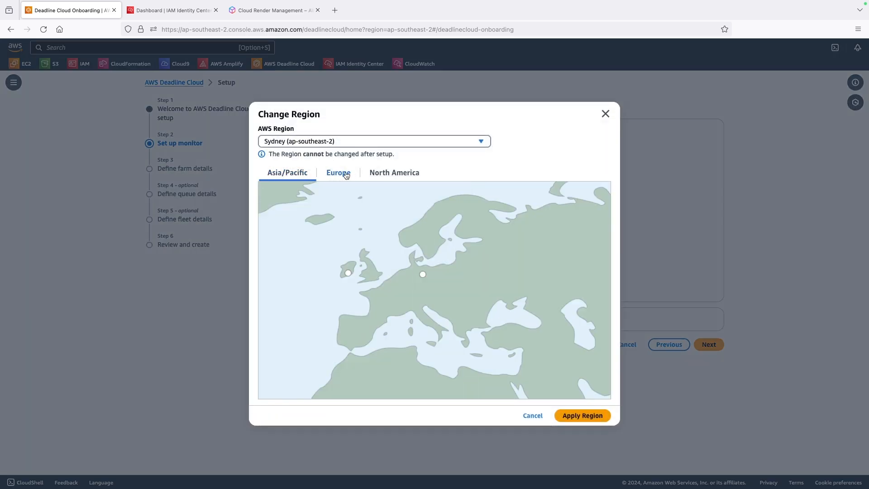
left_click(379, 177)
left_click(349, 145)
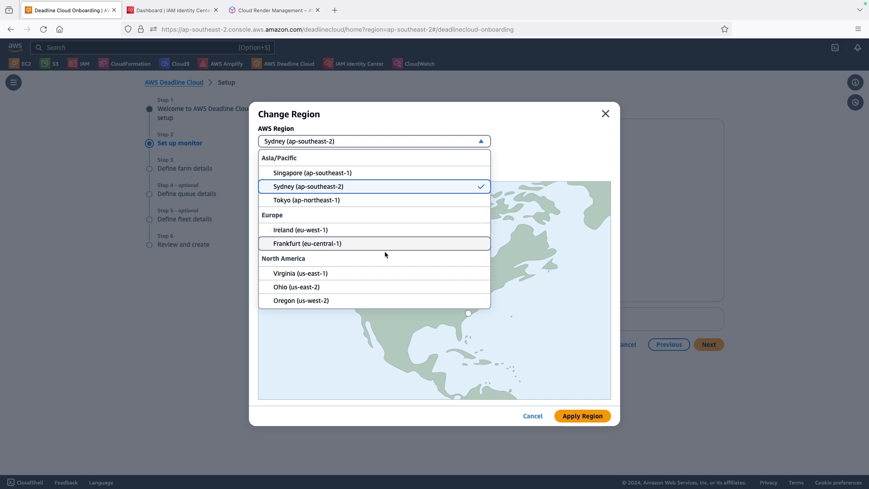
left_click(539, 138)
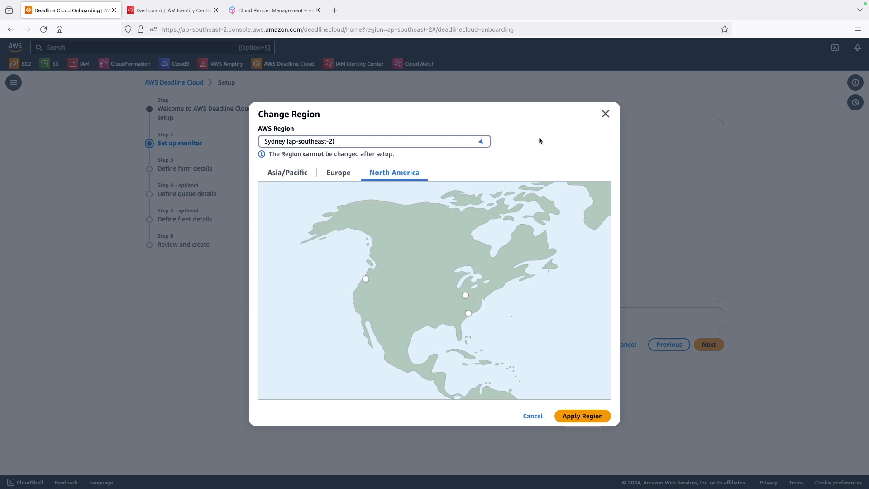
left_click(605, 114)
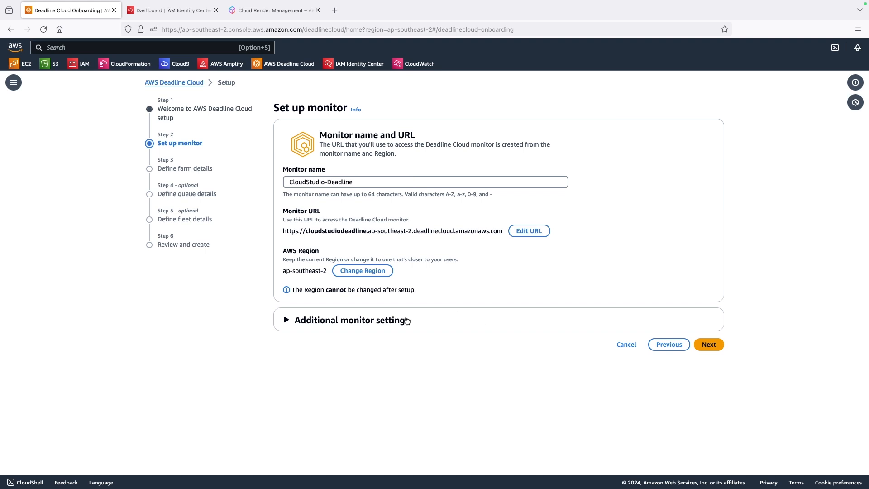
Step: Expand the additional monitor settings, keep the defaults and advance to the Define farm details stage
left_click(387, 322)
scroll(488, 326, "down", 4)
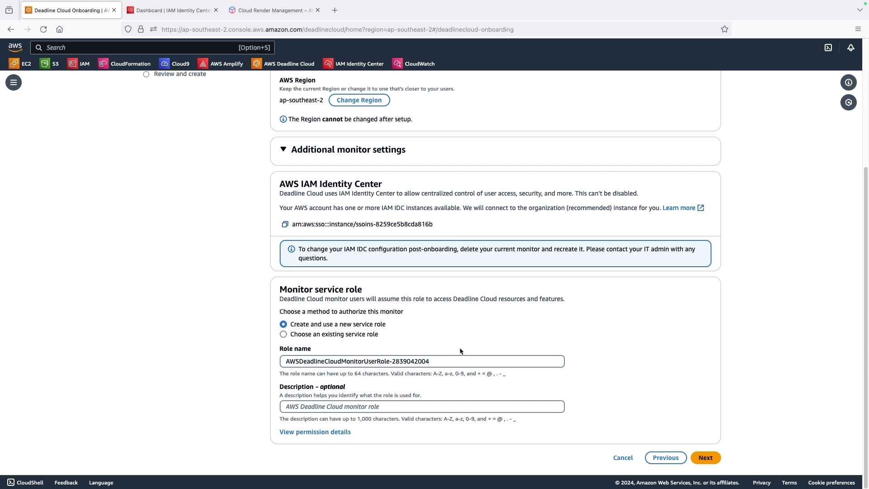
left_click(704, 459)
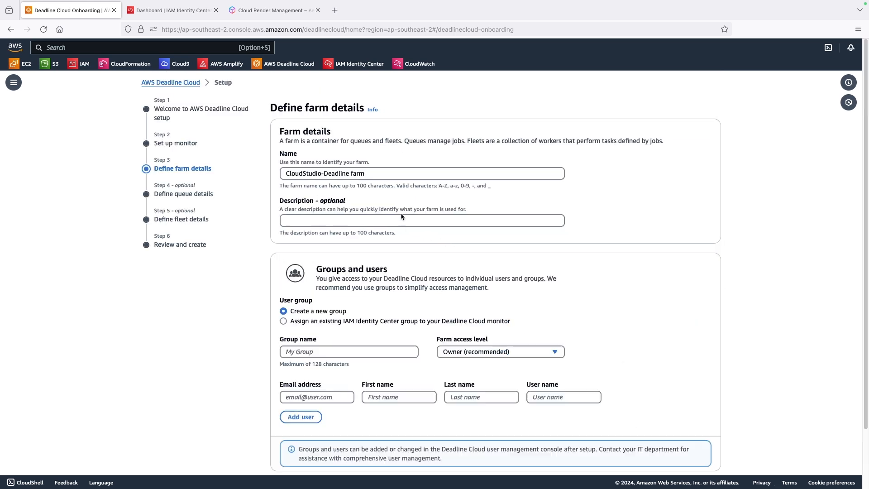
Step: Copy the farm name into the farm's description as "CloudStudio-Deadline farm"
left_click_drag(379, 176, 235, 180)
key("super+c")
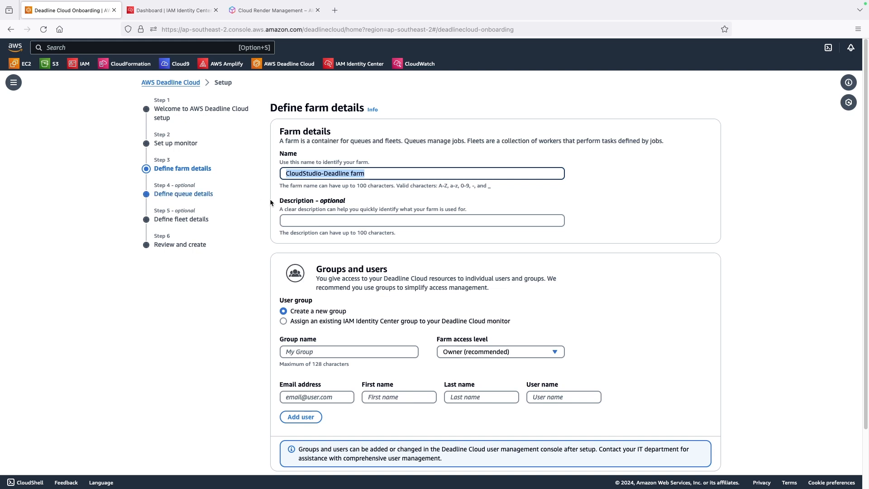
left_click(295, 221)
key("super+v")
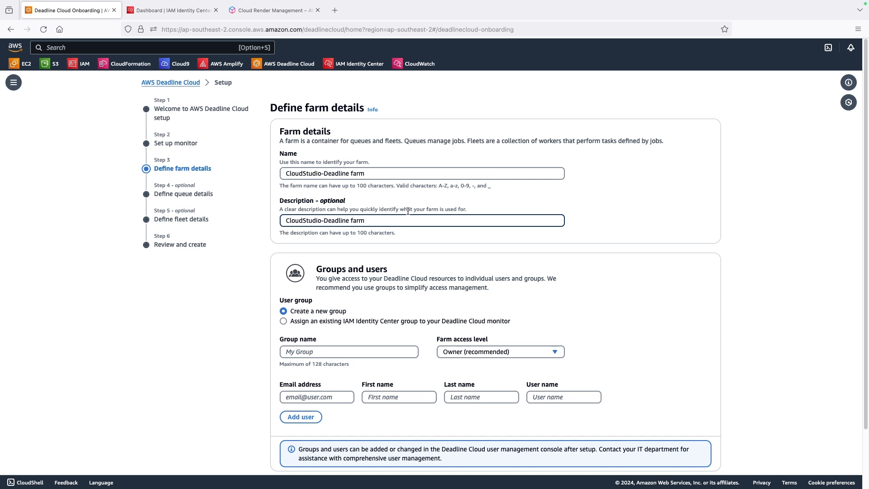
Step: Name the new user group Artists in the farm's groups and users section
scroll(420, 242, "down", 1)
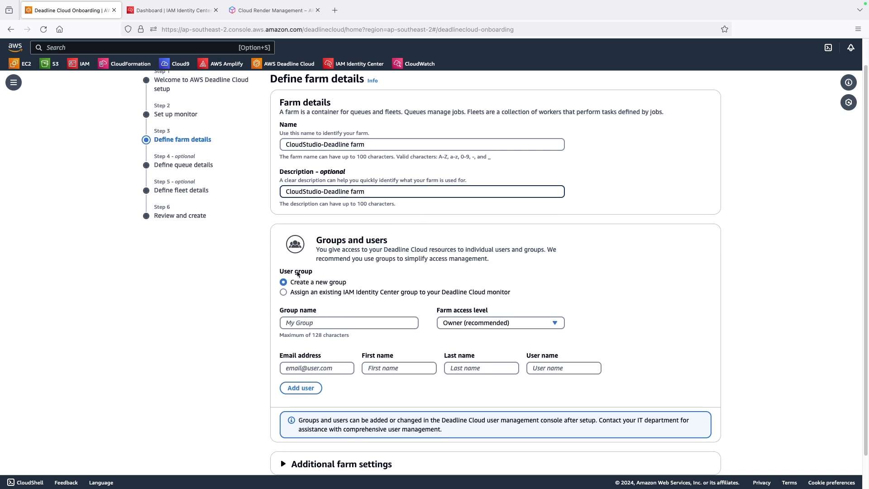
left_click(319, 322)
type("A")
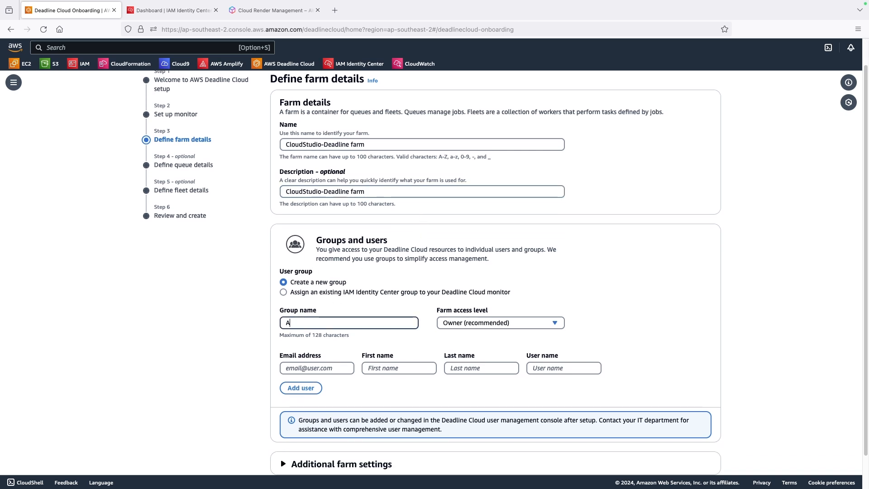
type("rtists")
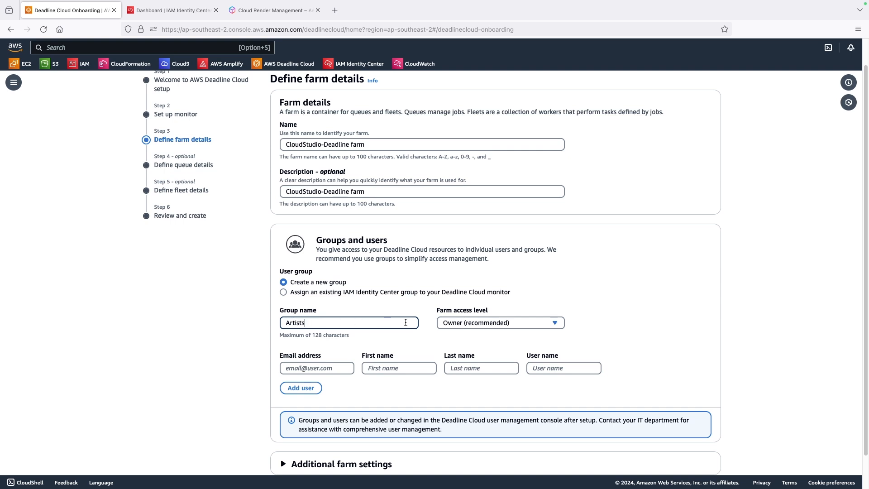
Step: Fill in the group's first user with an e-mail address, first name, last name and user name
left_click(309, 369)
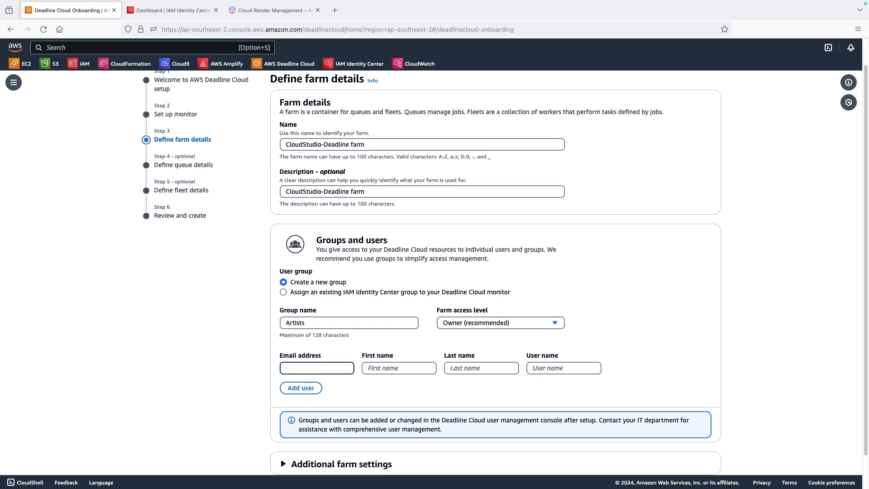
key("Tab")
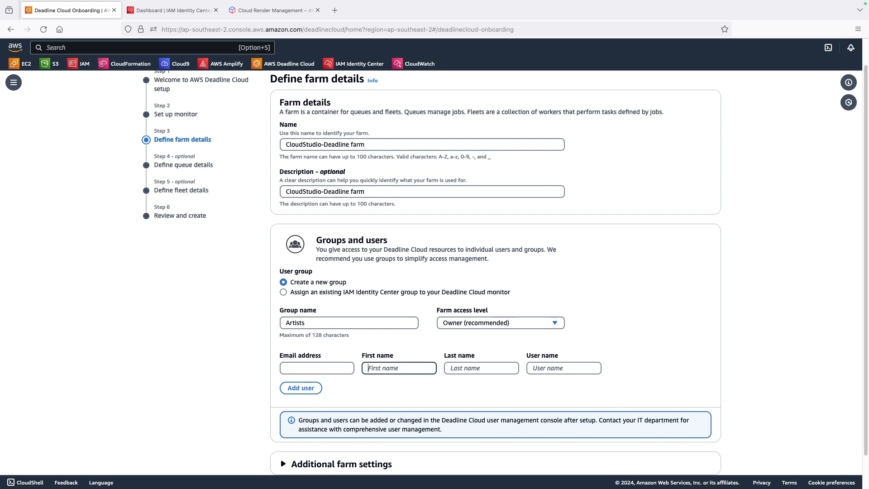
type("Artist1")
key("Tab")
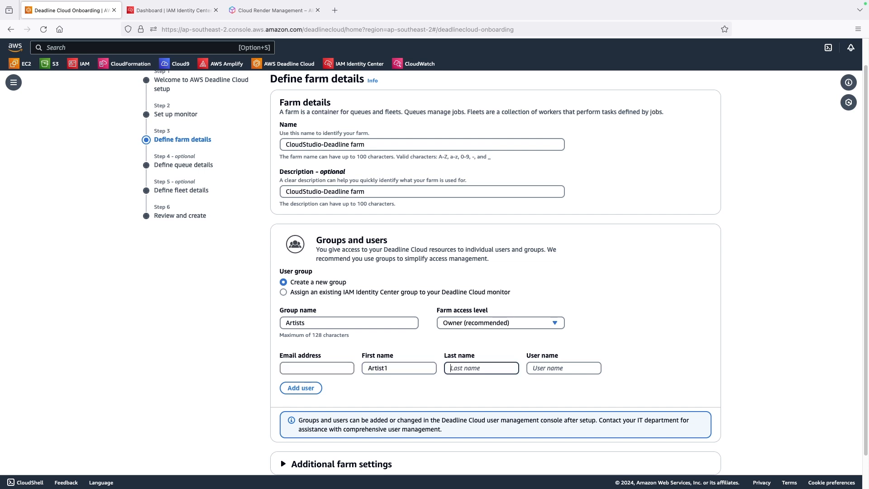
type("Artistic")
left_click(567, 368)
type("Artist")
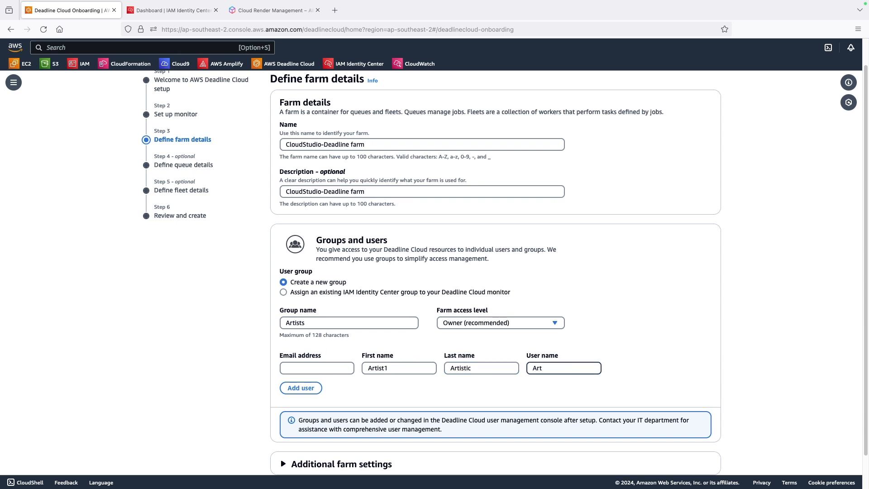
type("1")
Step: Expand the additional farm settings, keep the default encryption and advance to the Define queue details stage
scroll(613, 344, "down", 2)
left_click(398, 434)
scroll(362, 394, "down", 4)
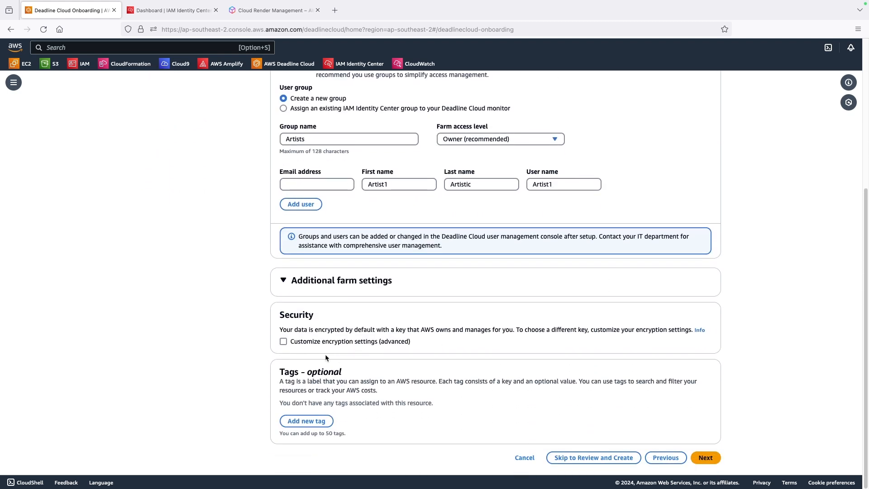
left_click(706, 457)
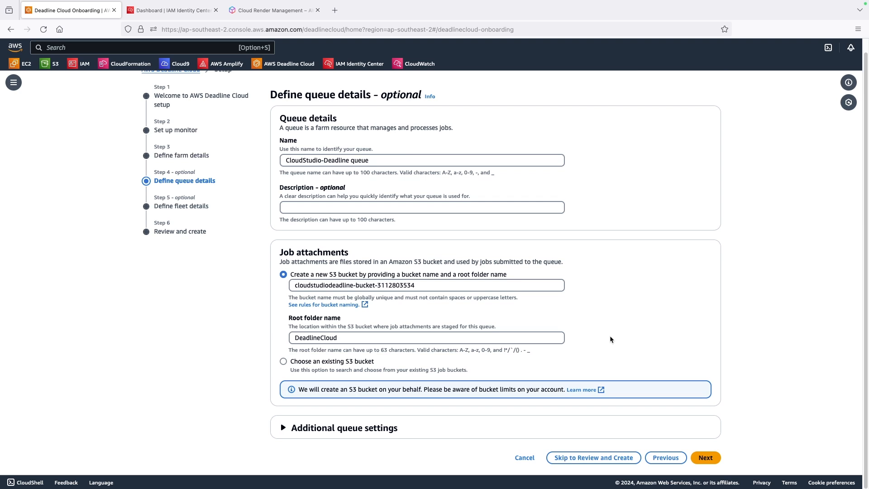
Step: Copy the queue name into the queue's description as "CloudStudio-Deadline queue"
scroll(609, 336, "up", 1)
left_click_drag(379, 175, 262, 175)
key("super+c")
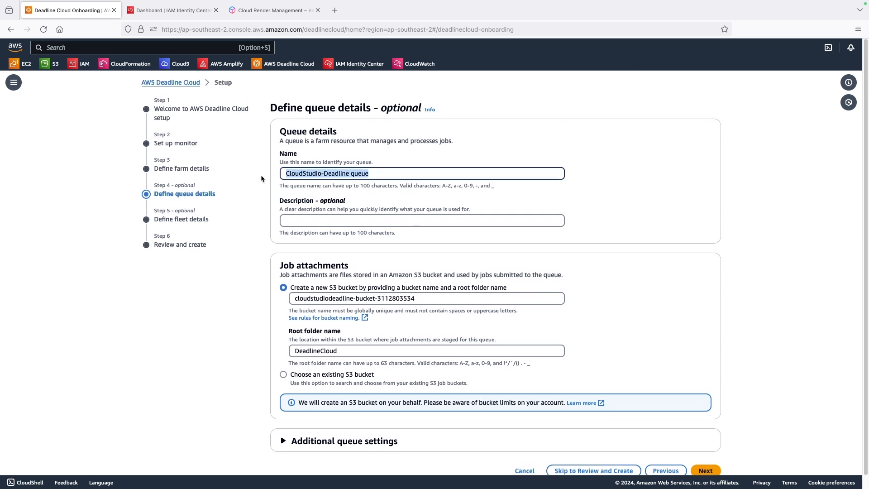
left_click(295, 223)
key("super+v")
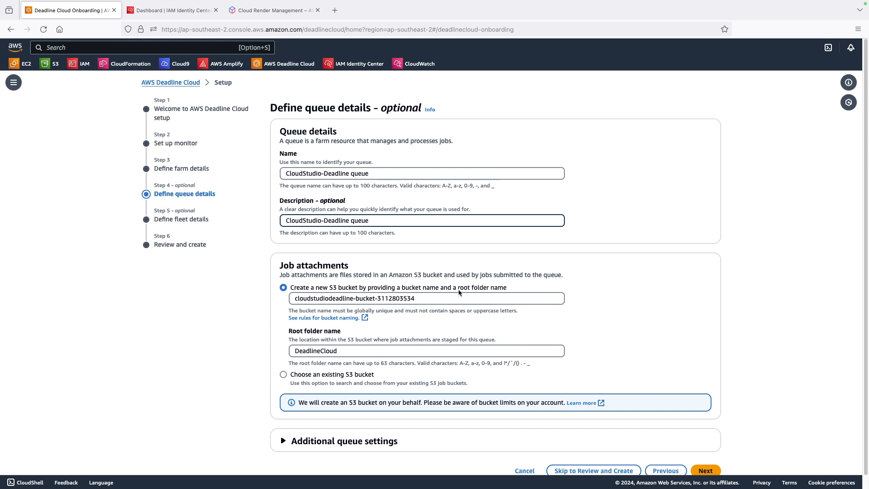
Step: Expand and review the additional queue settings, keep the defaults and advance to the Define fleet details stage
scroll(459, 292, "down", 1)
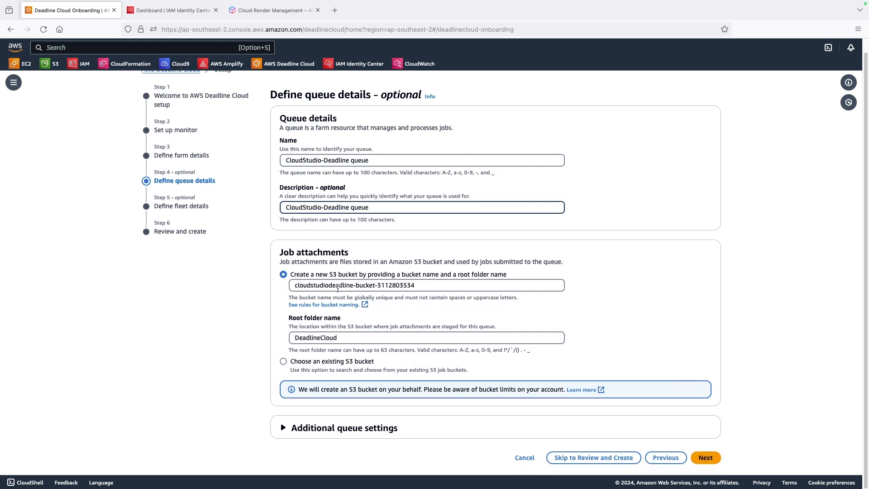
left_click(471, 420)
scroll(529, 376, "down", 5)
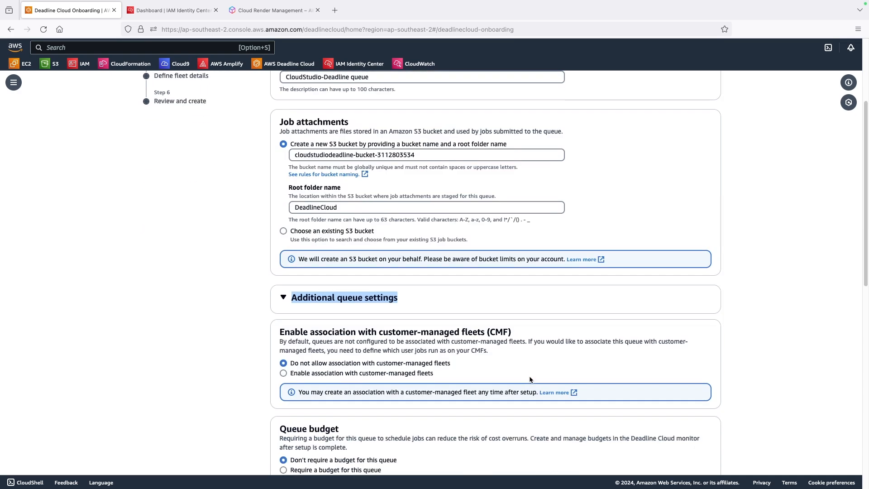
scroll(531, 379, "down", 3)
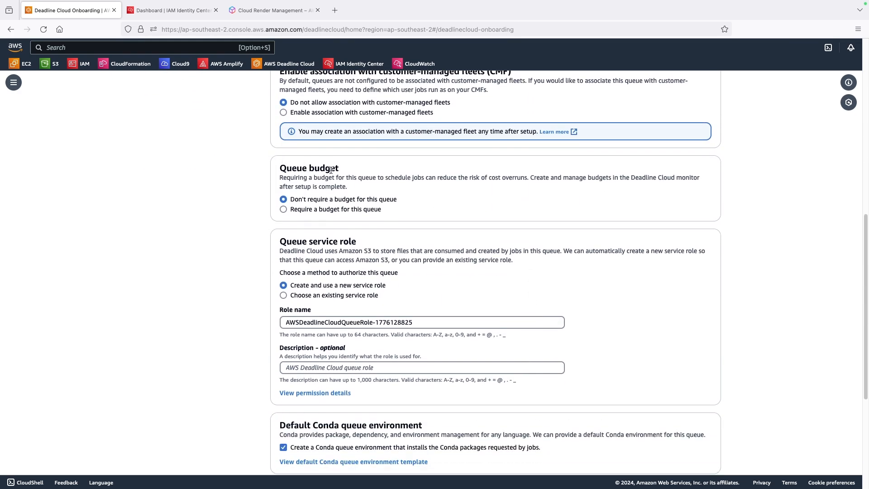
scroll(490, 291, "down", 1)
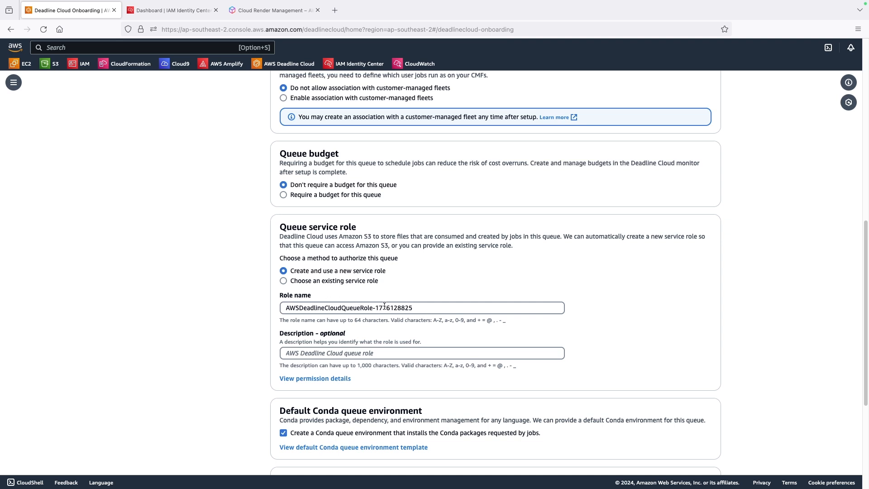
scroll(464, 306, "down", 5)
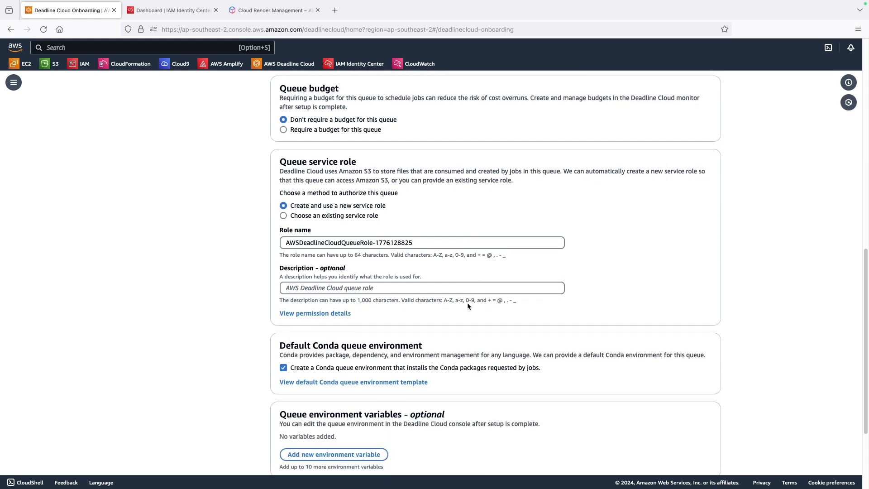
scroll(464, 307, "down", 2)
left_click(705, 457)
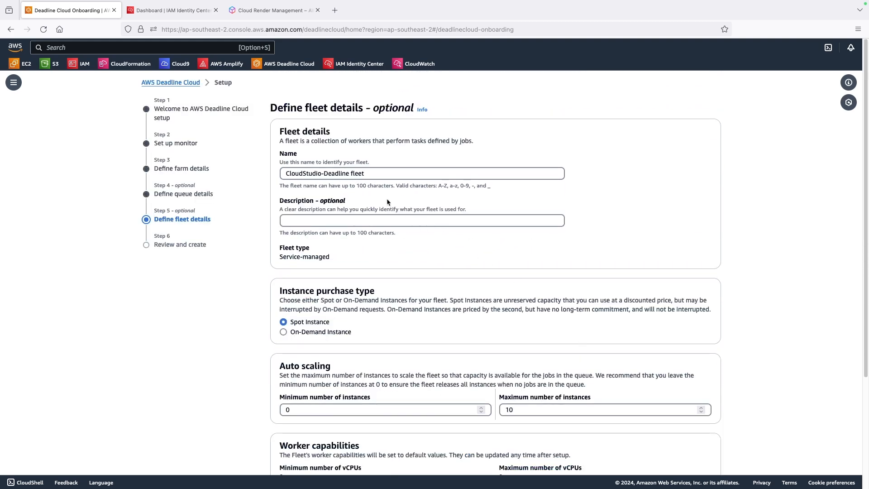
Step: Copy the fleet name into the fleet's description as "CloudStudio-Deadline fleet"
left_click_drag(373, 173, 274, 175)
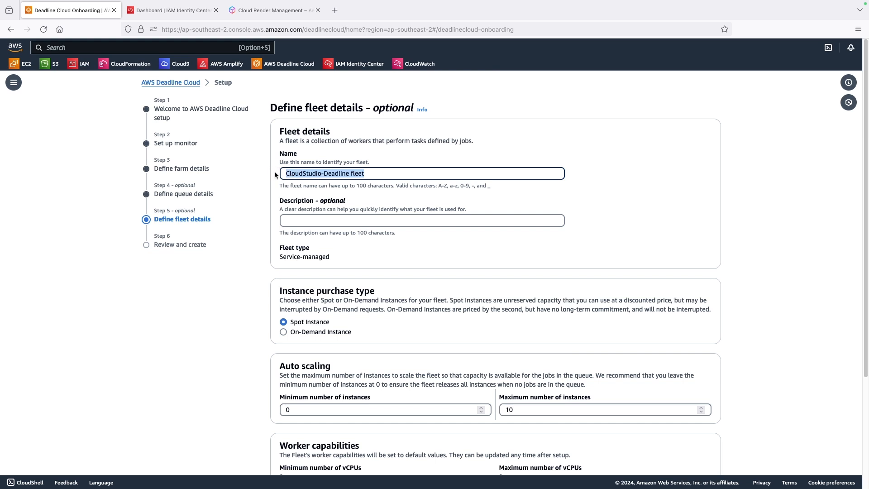
key("super+c")
left_click(327, 220)
key("super+v")
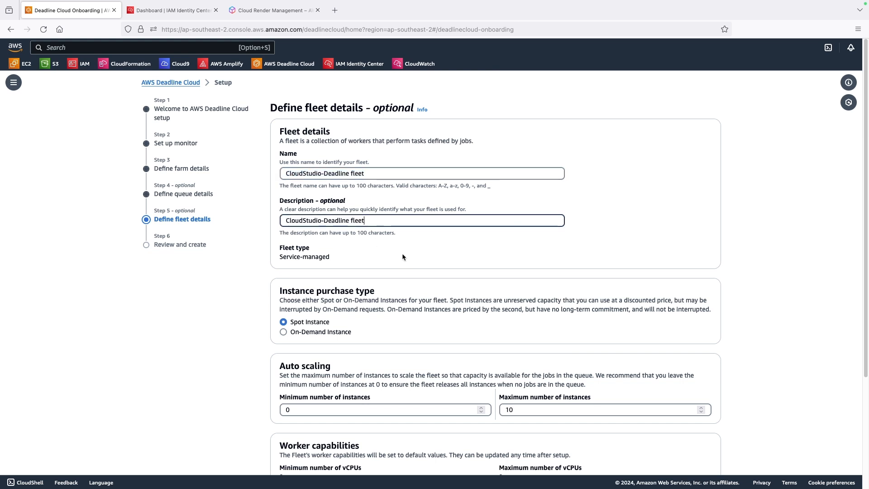
scroll(402, 257, "down", 5)
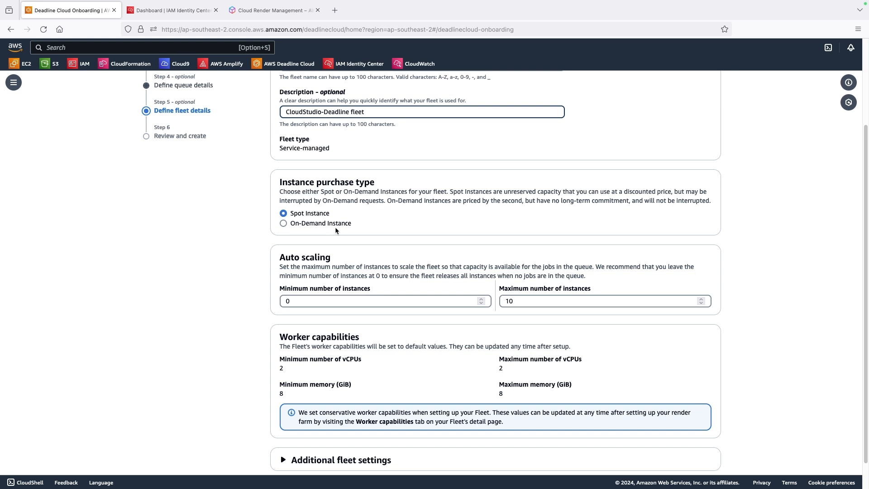
Step: Expand and review the additional fleet settings, keep the Spot Instance and new service role defaults, and advance to the Review and create stage
scroll(363, 253, "down", 2)
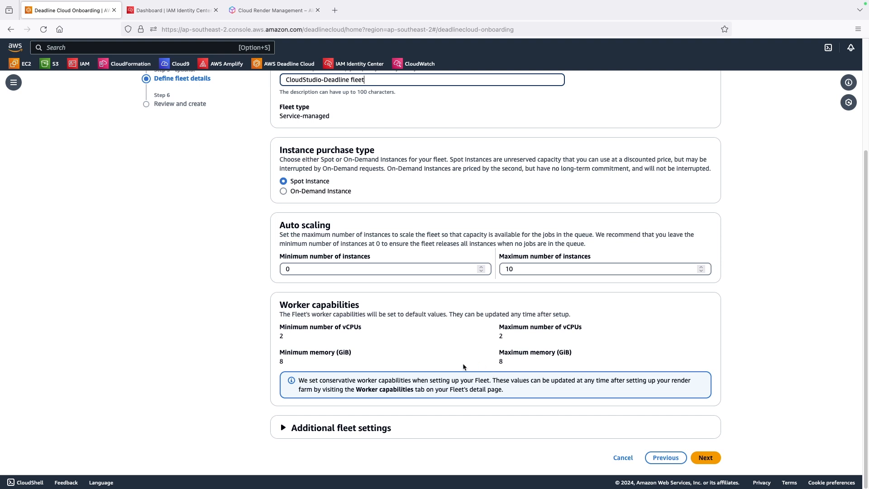
left_click(413, 434)
scroll(457, 379, "down", 4)
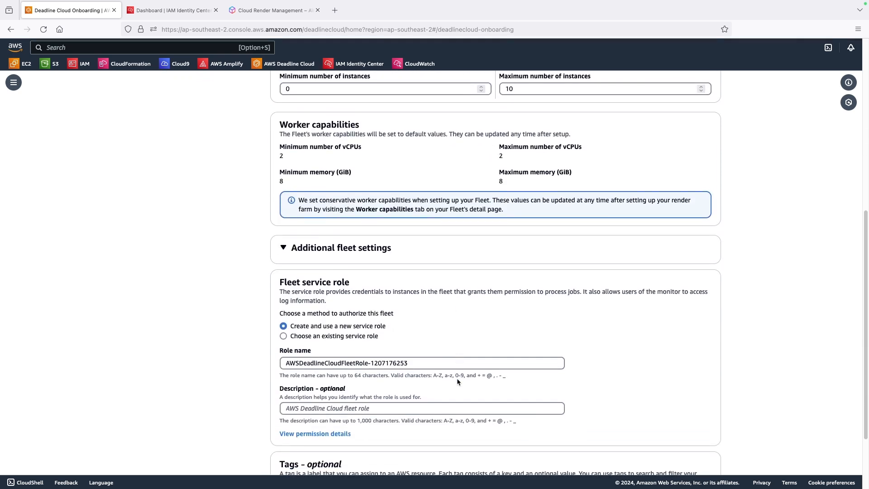
scroll(457, 378, "down", 2)
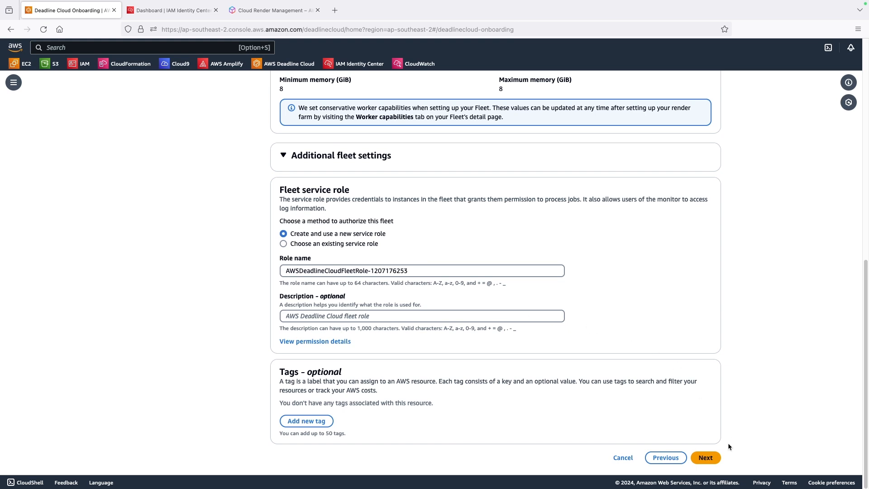
left_click(706, 458)
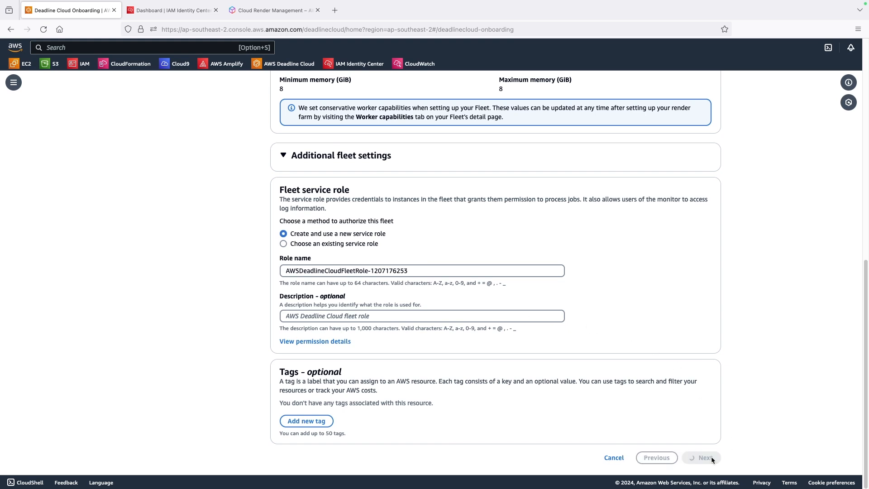
Step: Review the monitor, farm, queue and fleet configuration, create the farm, and go to the Deadline Cloud dashboard once onboarding completes
scroll(549, 334, "down", 3)
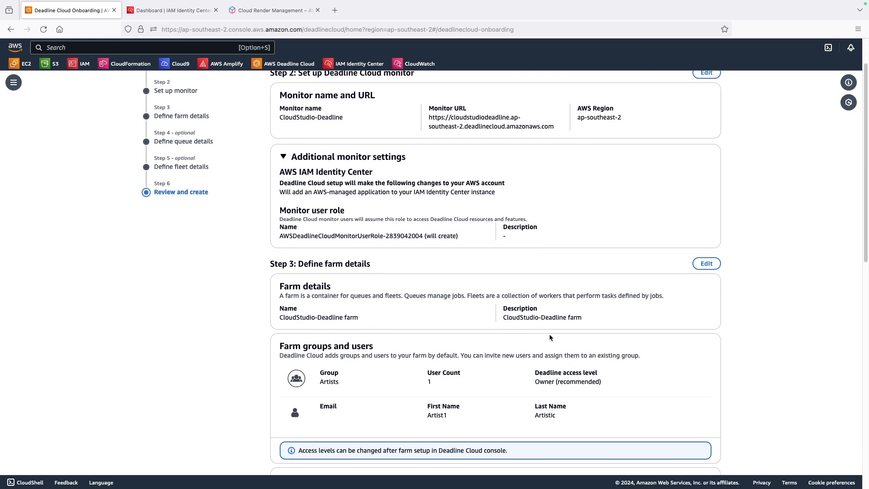
scroll(483, 309, "down", 8)
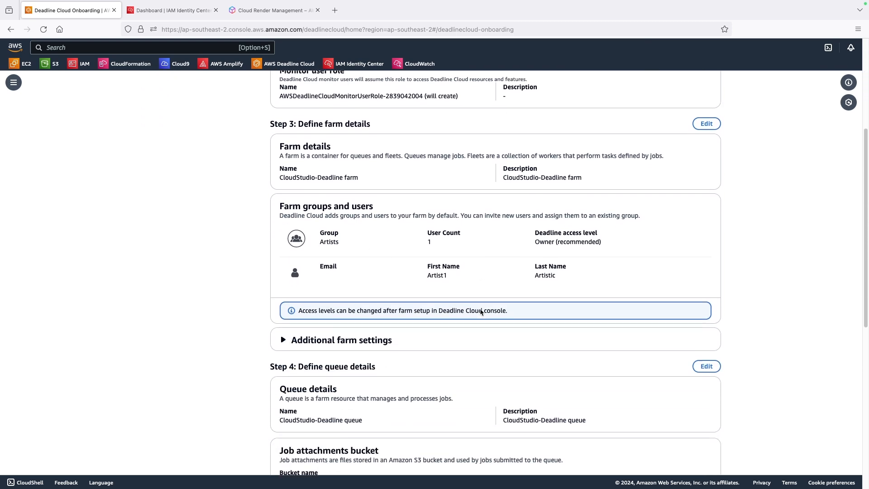
scroll(481, 313, "down", 2)
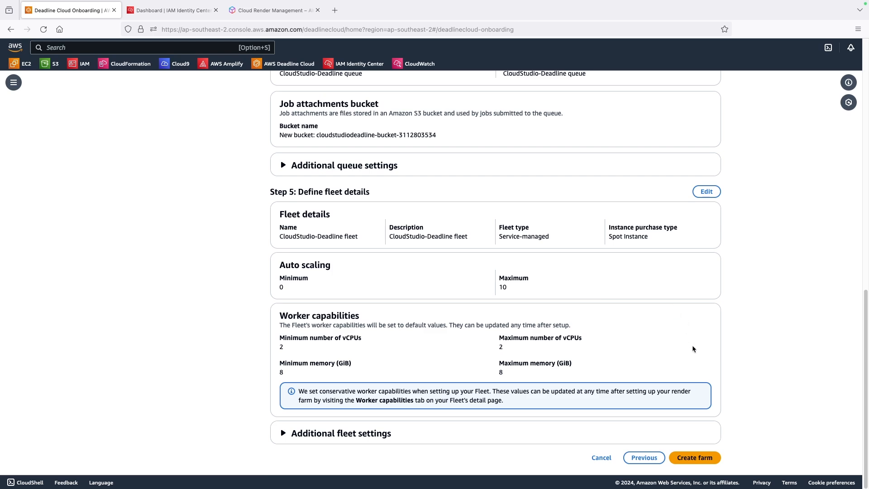
left_click(713, 462)
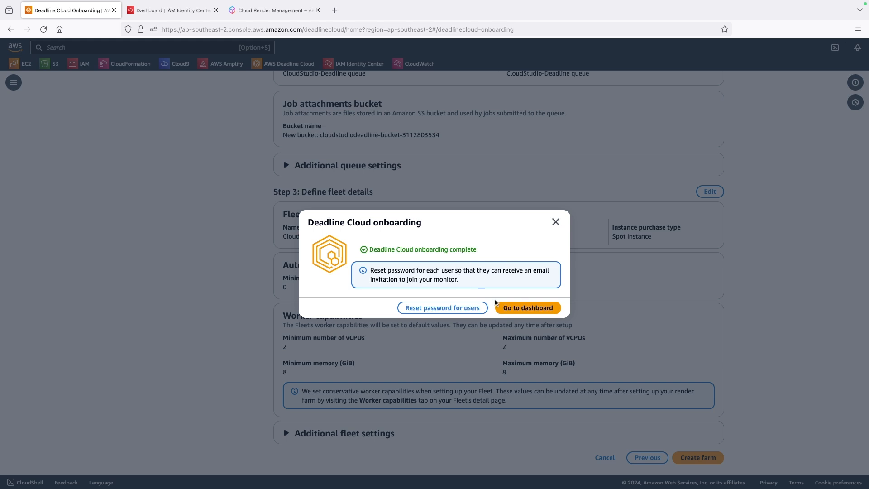
left_click(524, 313)
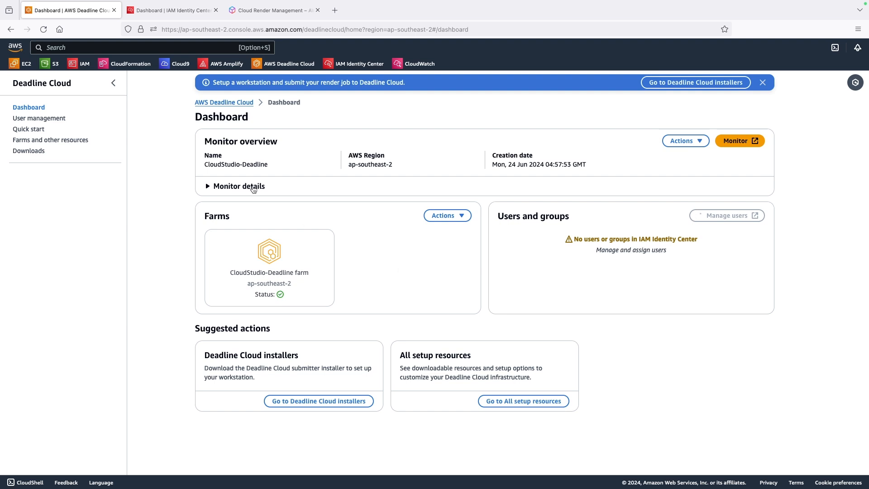
Step: Expand and review the monitor details on the dashboard, then open the Deadline Cloud download resources page
left_click(231, 188)
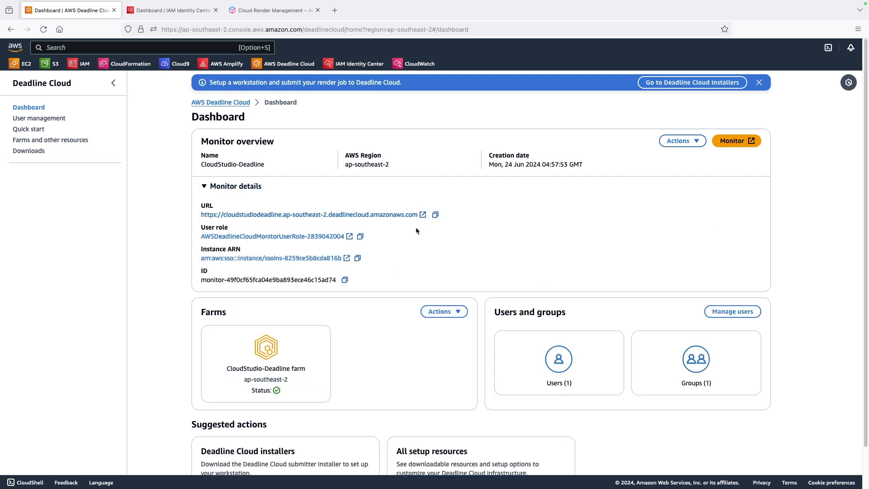
scroll(417, 231, "down", 1)
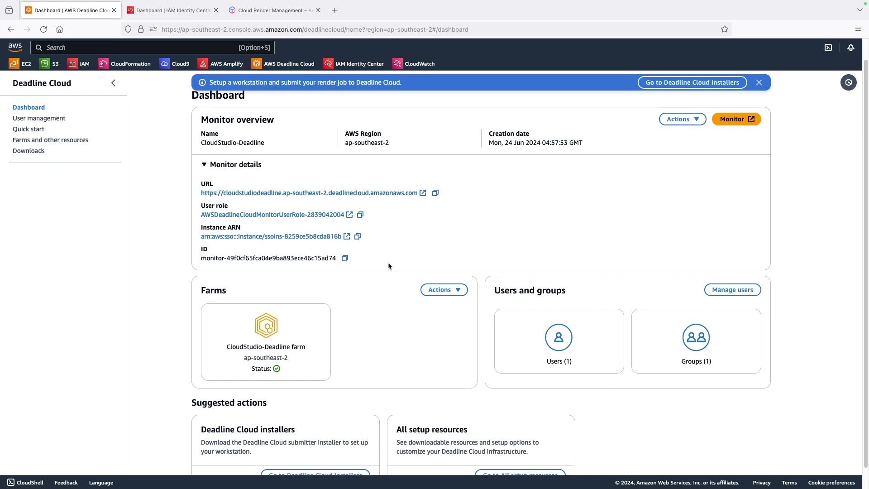
scroll(387, 262, "up", 1)
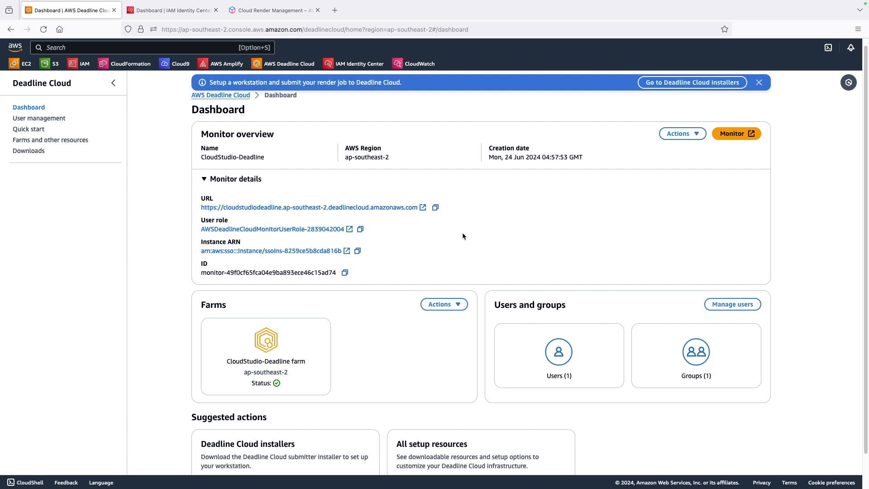
left_click(30, 151)
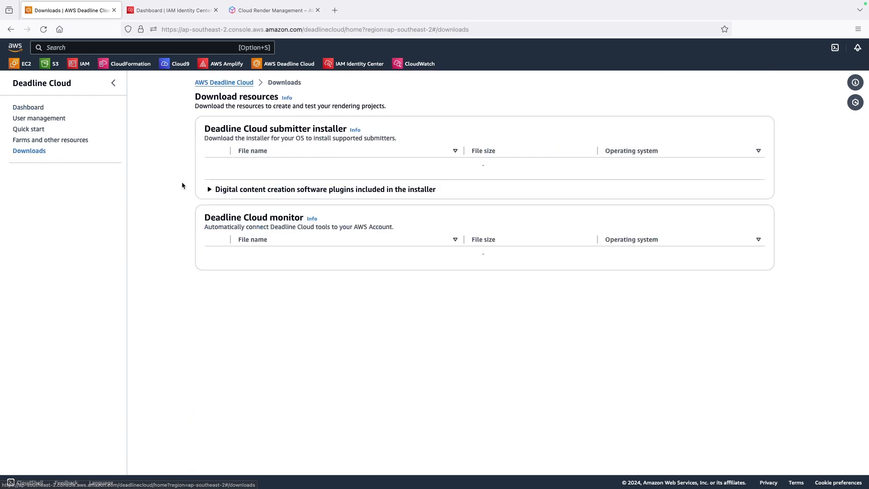